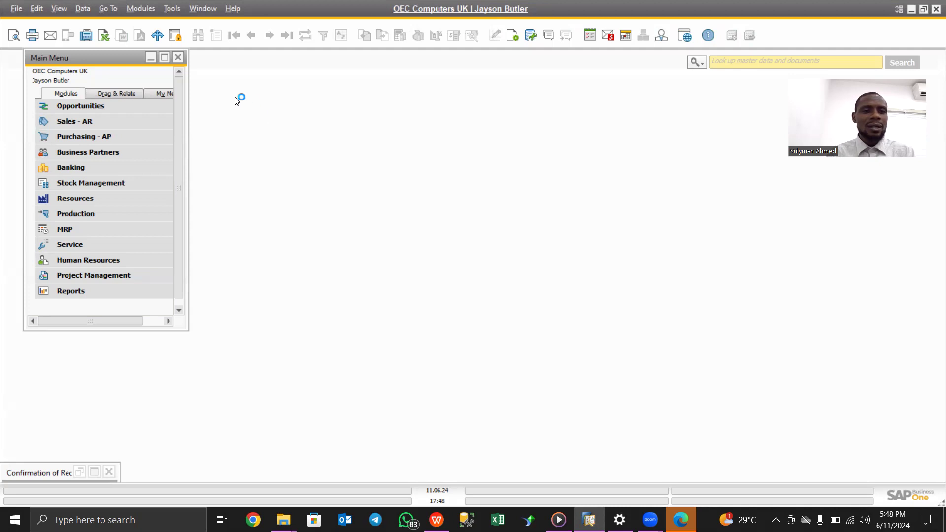
# Start a new sales order for the customer Earthshaker Corporation.
pyautogui.click(143, 10)
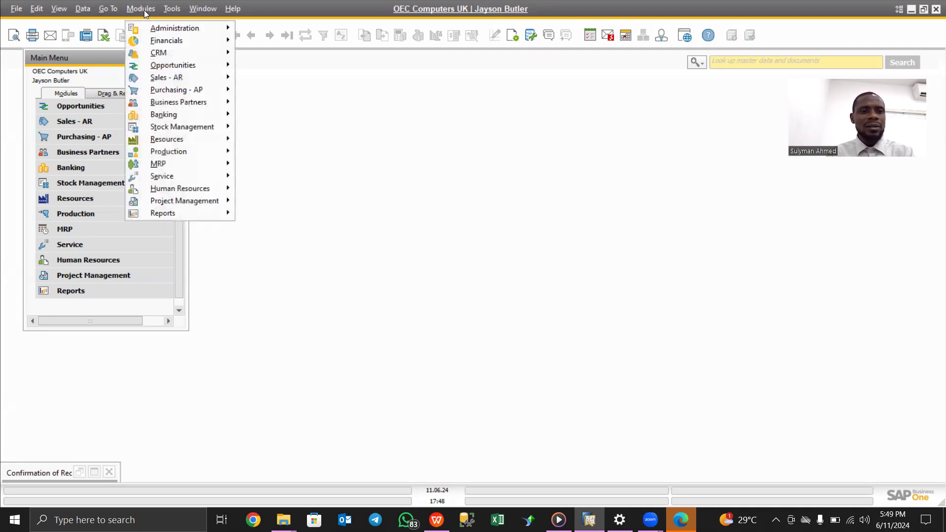
pyautogui.moveTo(179, 79)
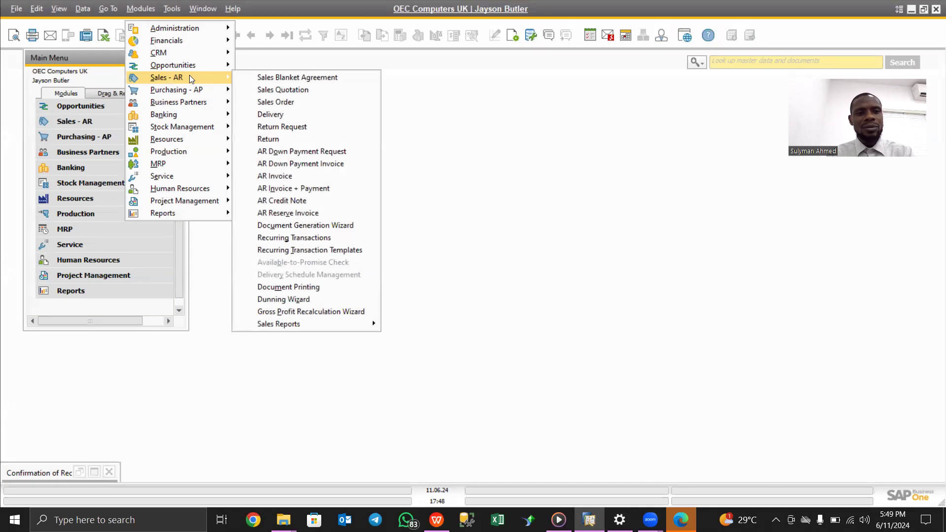
pyautogui.click(136, 10)
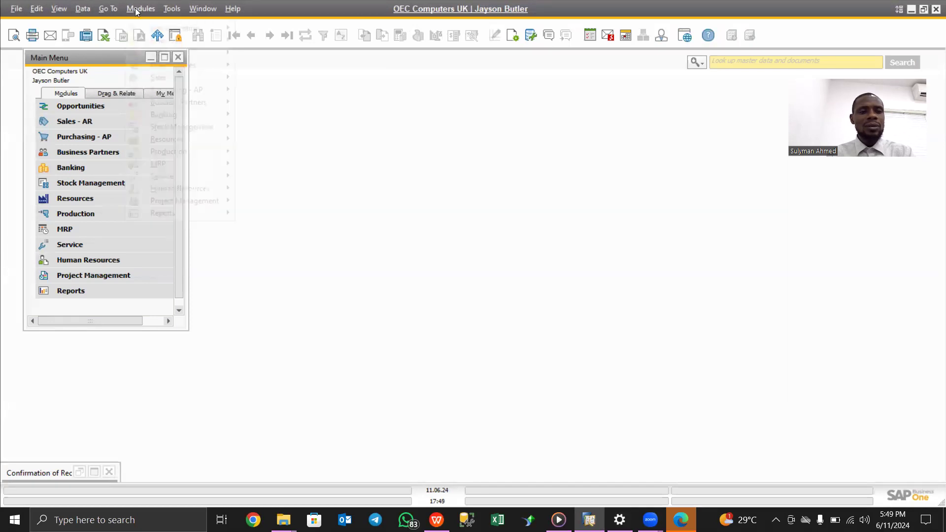
pyautogui.click(136, 9)
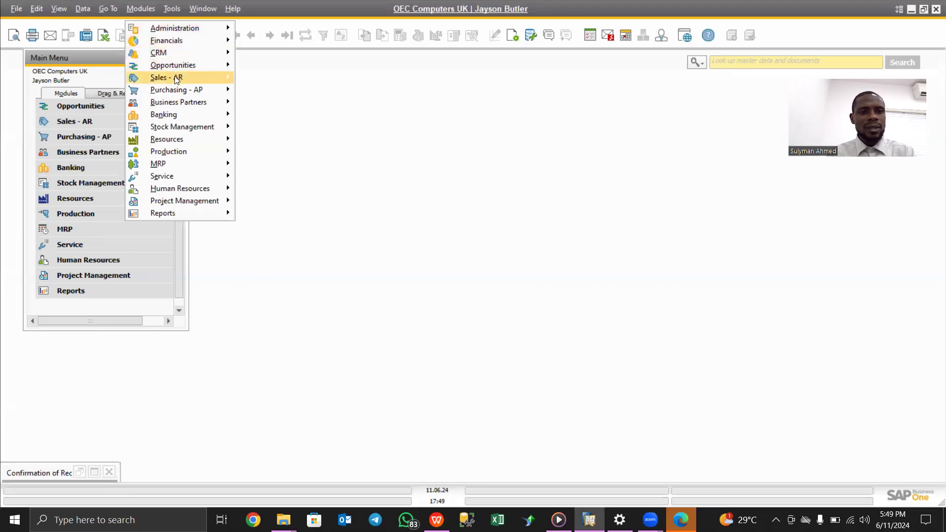
pyautogui.moveTo(175, 79)
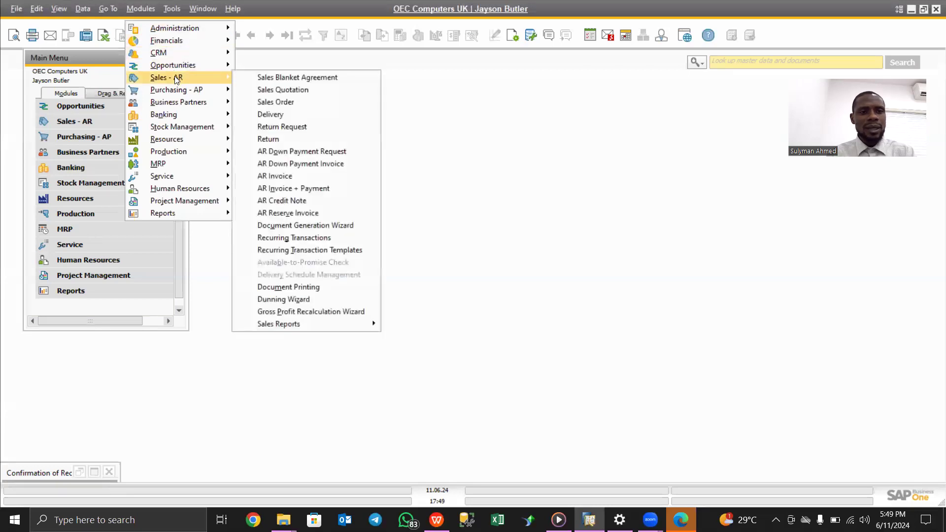
pyautogui.click(286, 103)
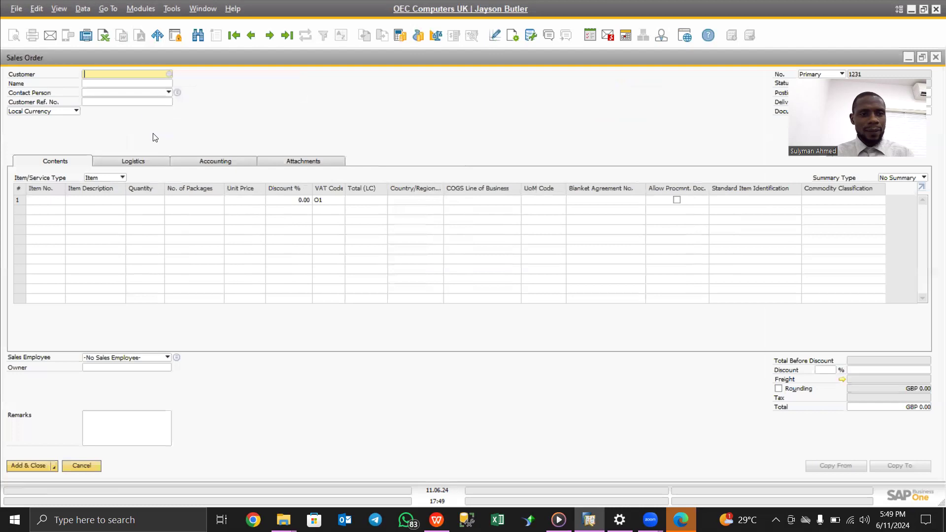
pyautogui.click(169, 75)
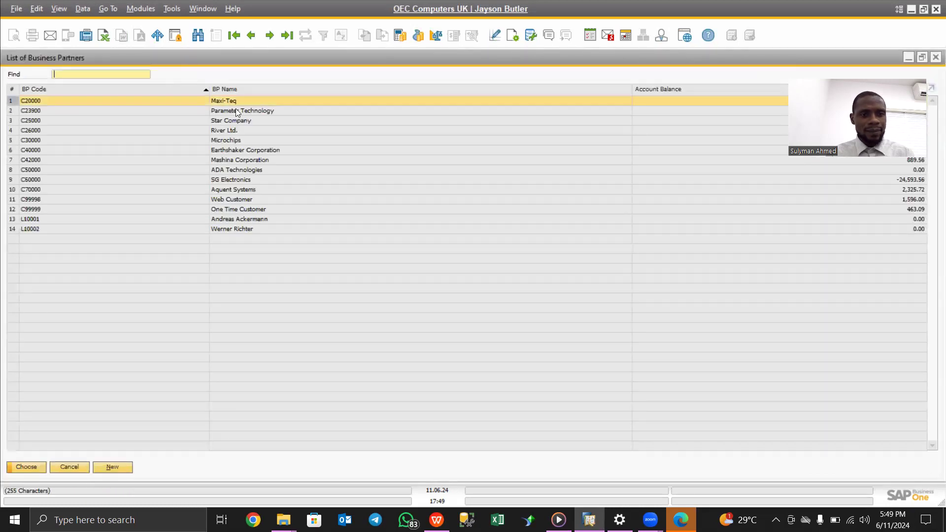
pyautogui.click(225, 151)
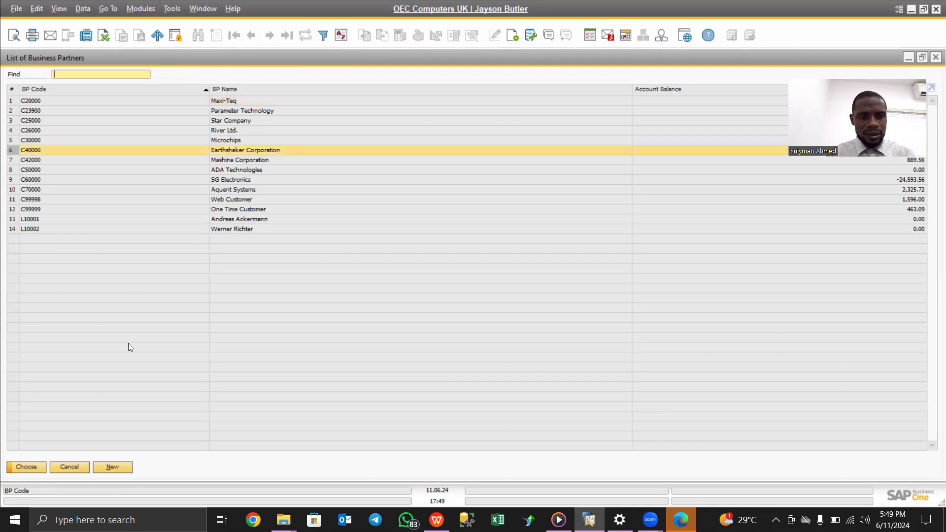
pyautogui.click(26, 466)
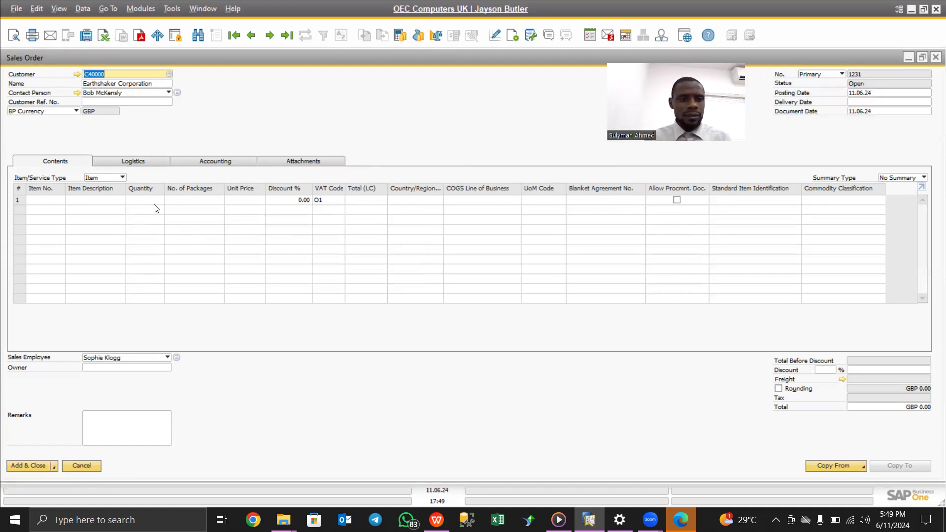
# Set the sales order's delivery date to 15.06.24.
pyautogui.click(51, 203)
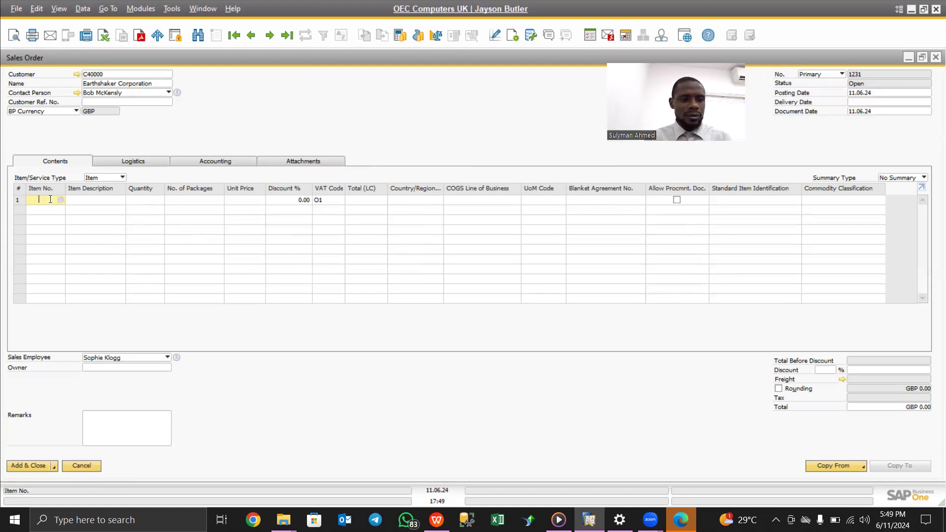
pyautogui.click(853, 101)
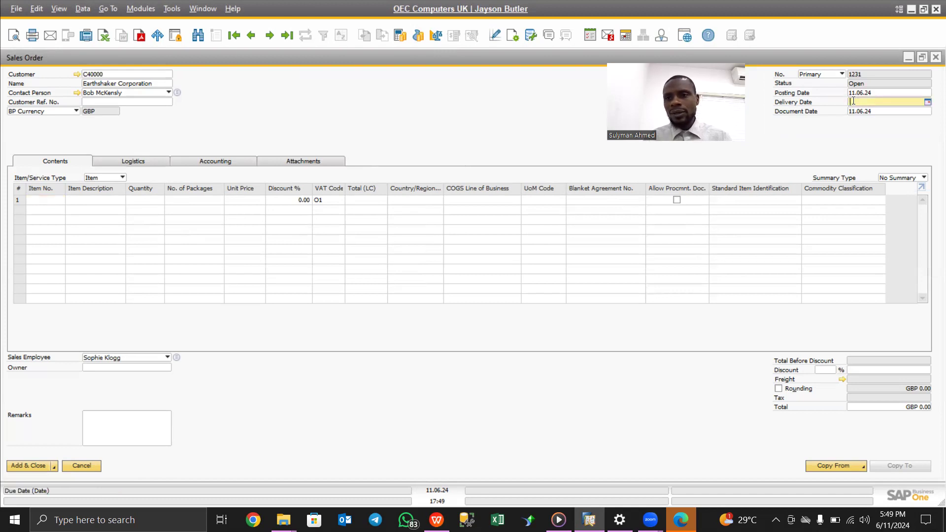
pyautogui.write('15')
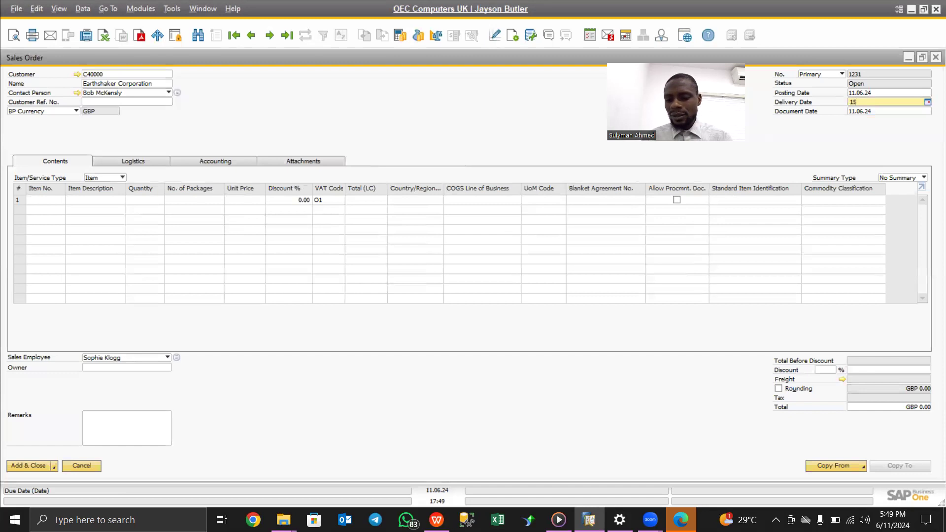
pyautogui.write('.06.24')
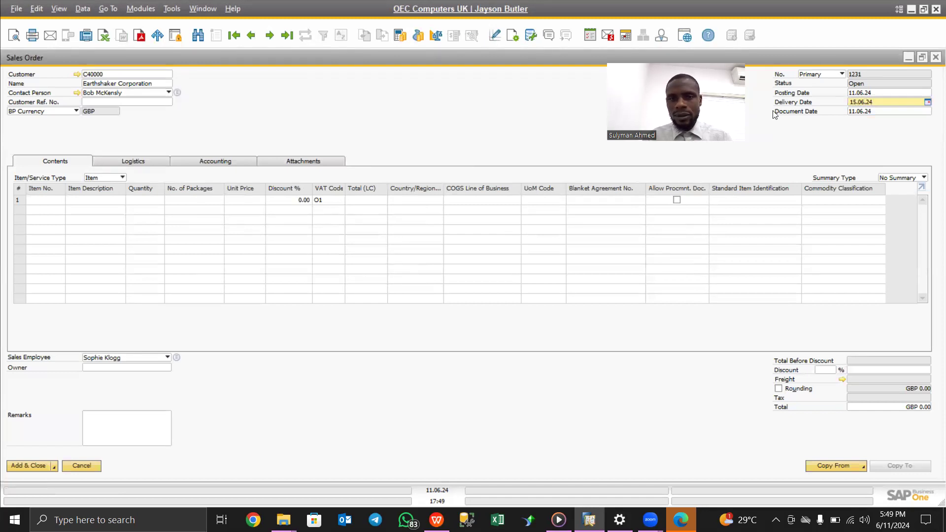
# Add items A00001 (J.B. Officeprint 1420) and A00002 (J.B. Officeprint 1111) to the sales order lines.
pyautogui.click(53, 200)
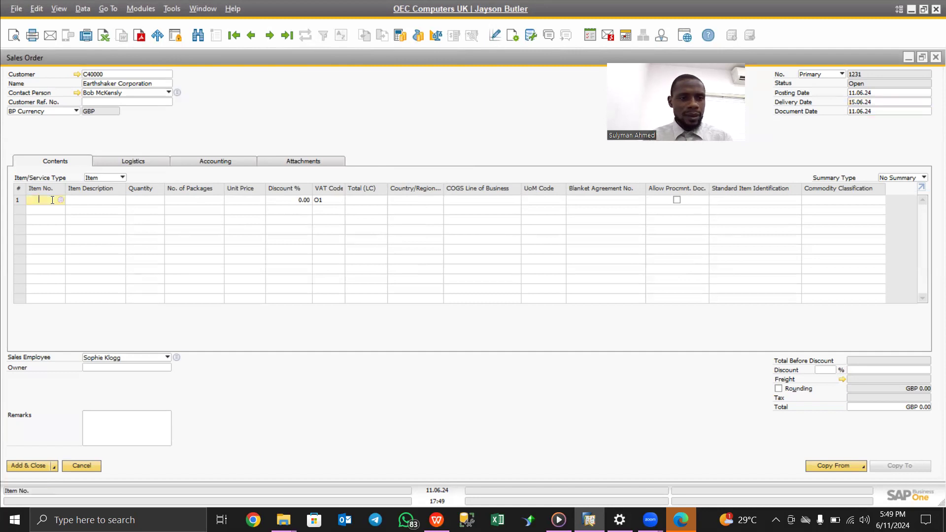
pyautogui.press('Tab')
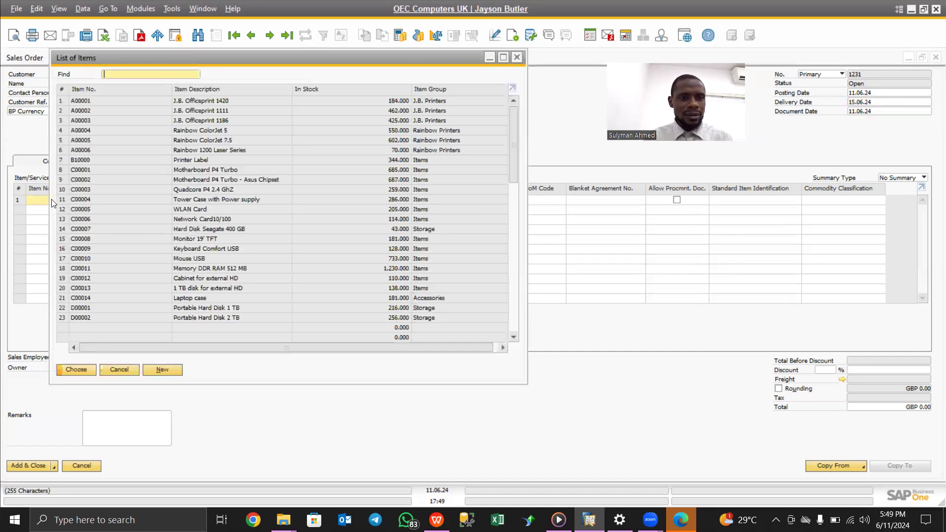
pyautogui.hotkey('shift', 'Down')
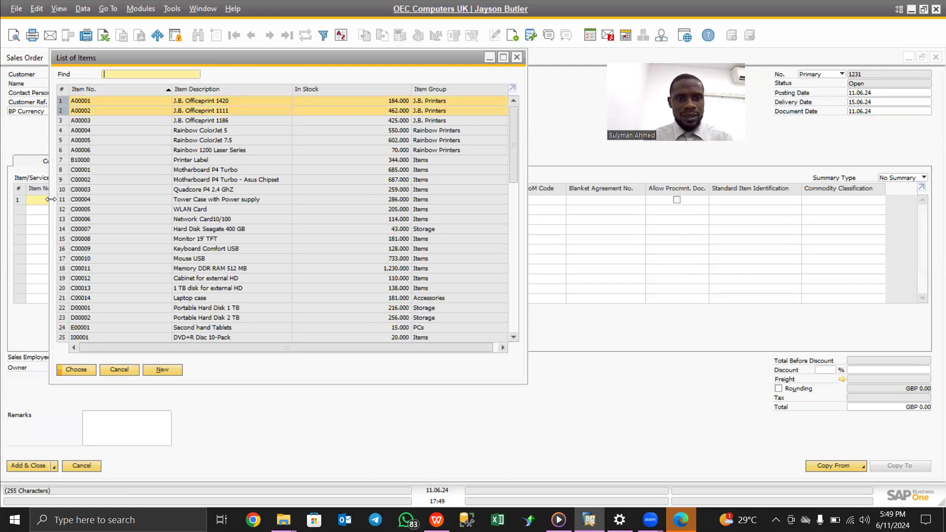
pyautogui.click(72, 369)
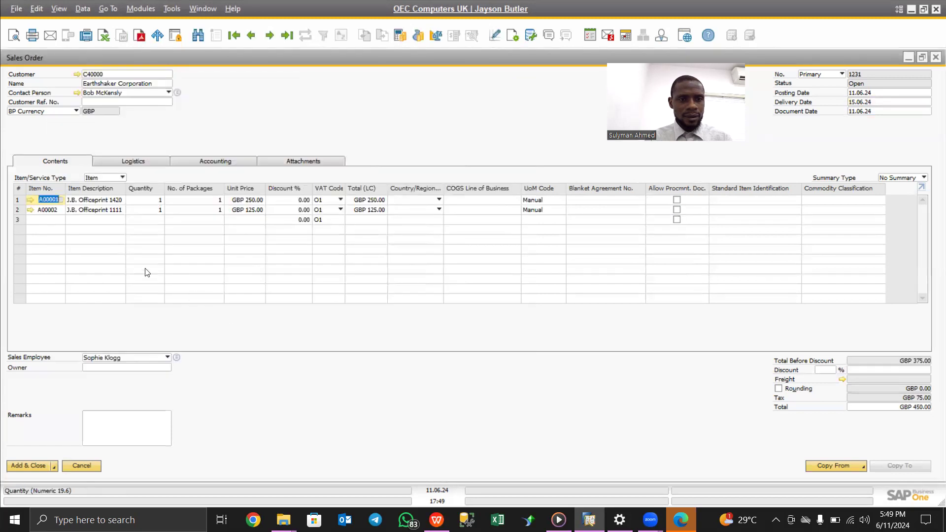
# Set the quantity to 20 for item A00001 and 50 for item A00002.
pyautogui.click(155, 200)
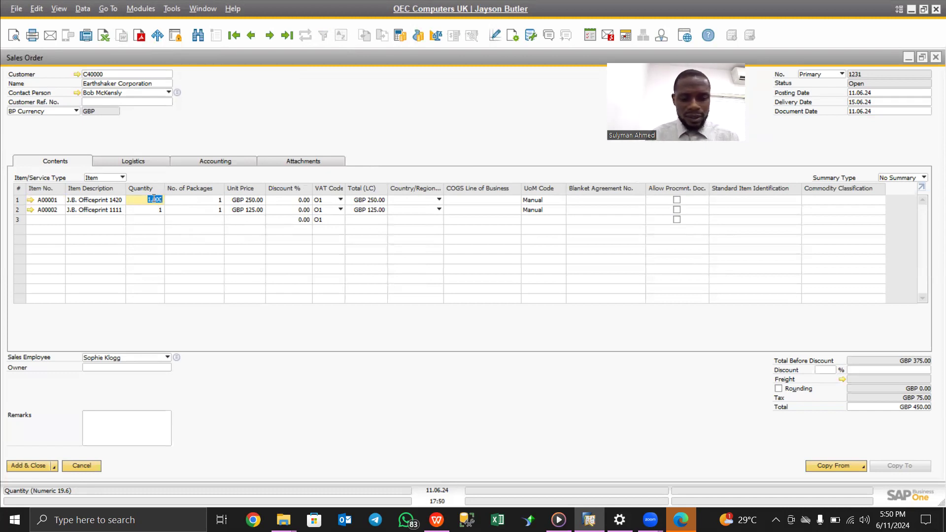
pyautogui.write('20')
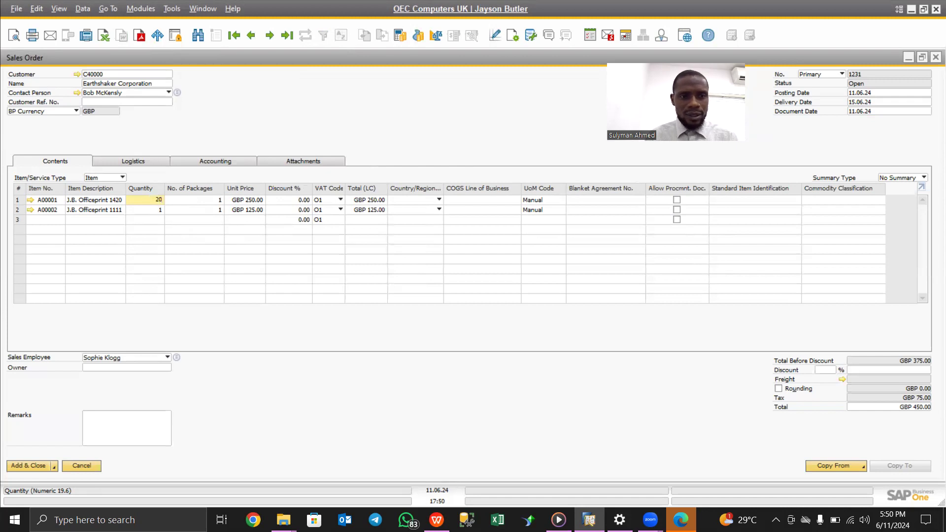
pyautogui.click(151, 212)
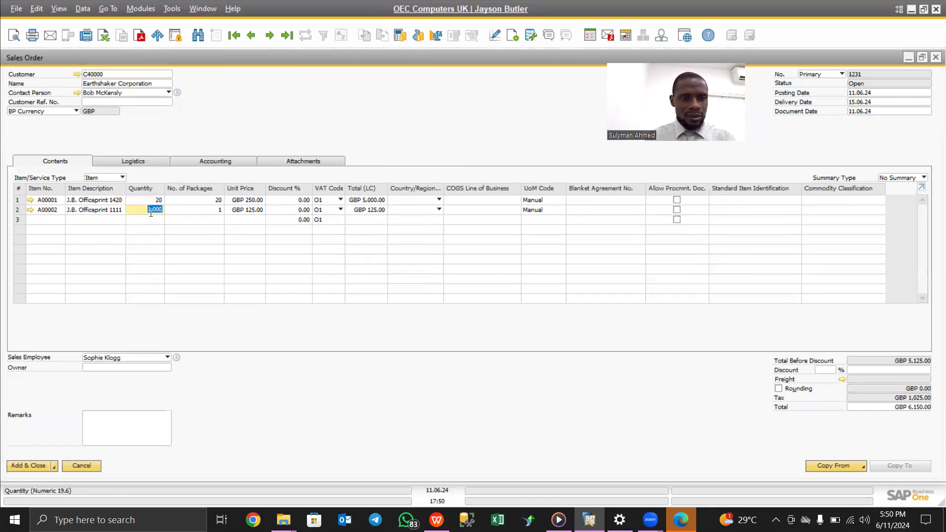
pyautogui.write('50')
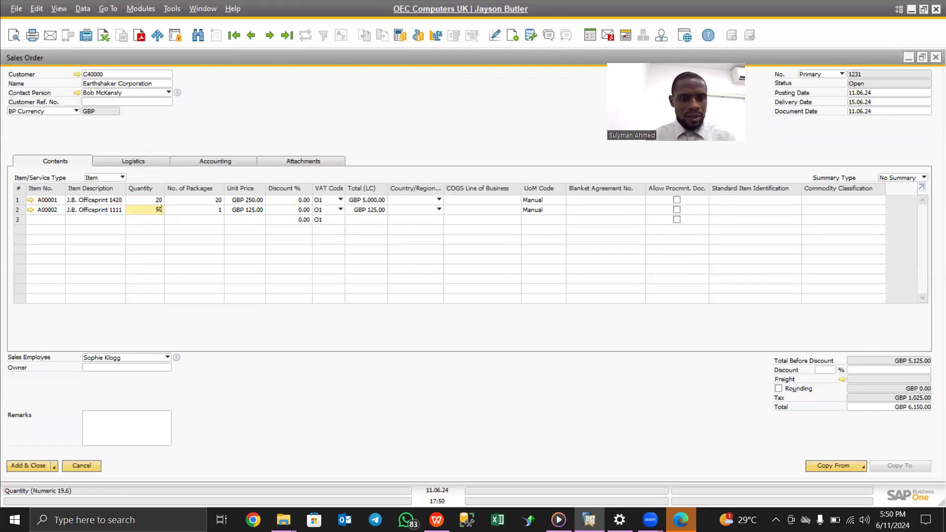
pyautogui.press('Tab')
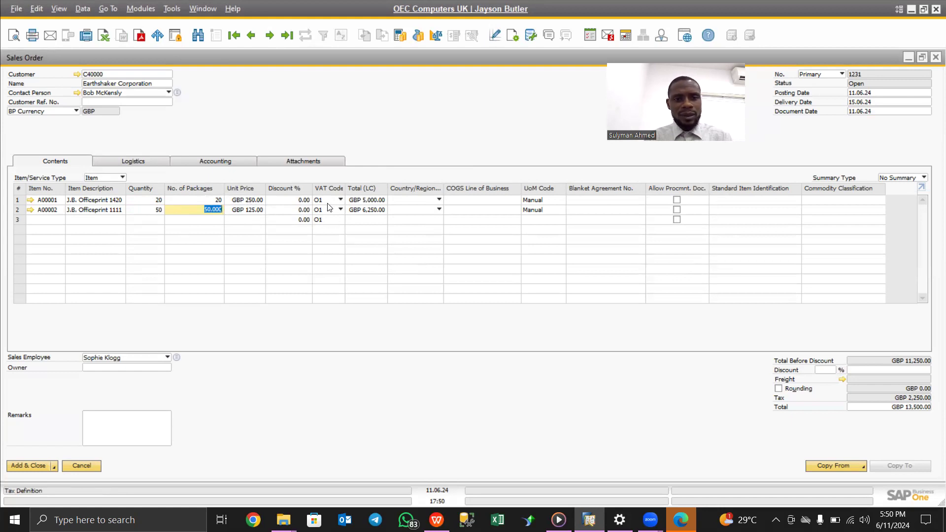
# Set the VAT code of both item lines to X0 (Exempt Output) and add the sales order.
pyautogui.click(341, 200)
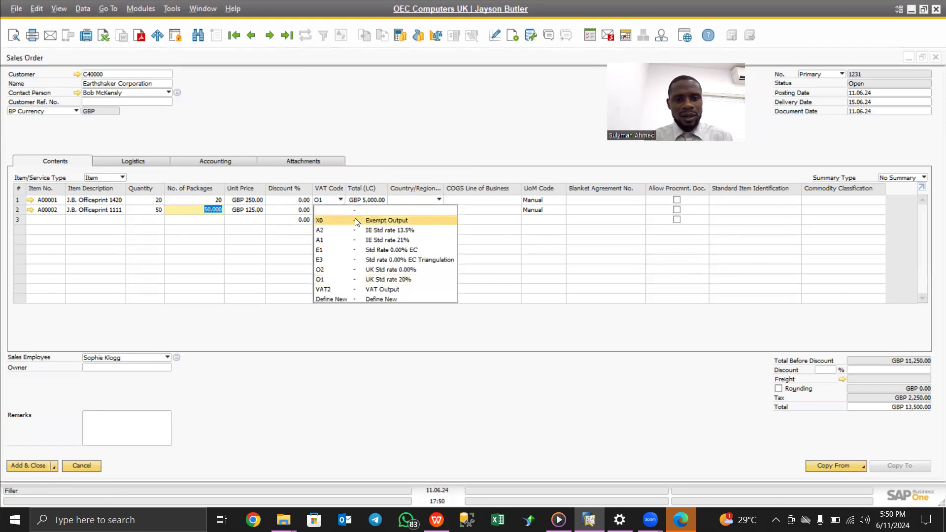
pyautogui.click(370, 220)
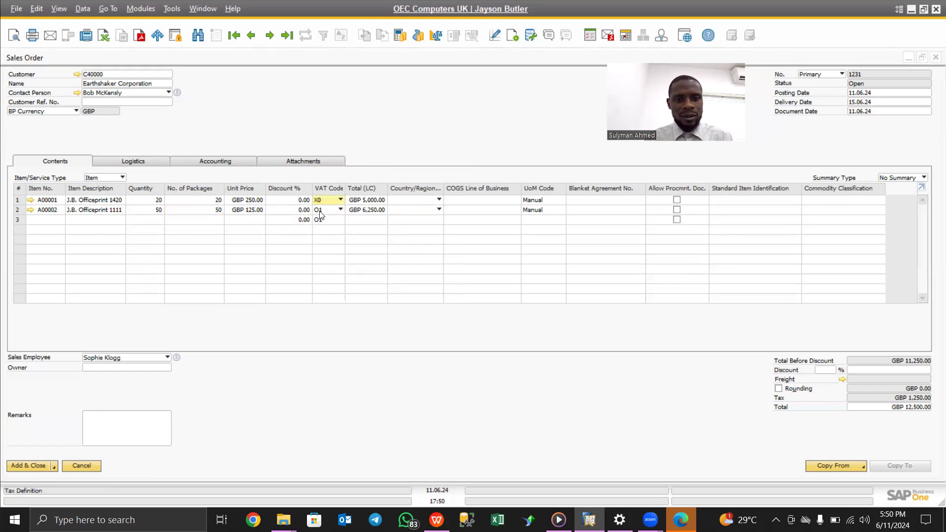
pyautogui.click(341, 209)
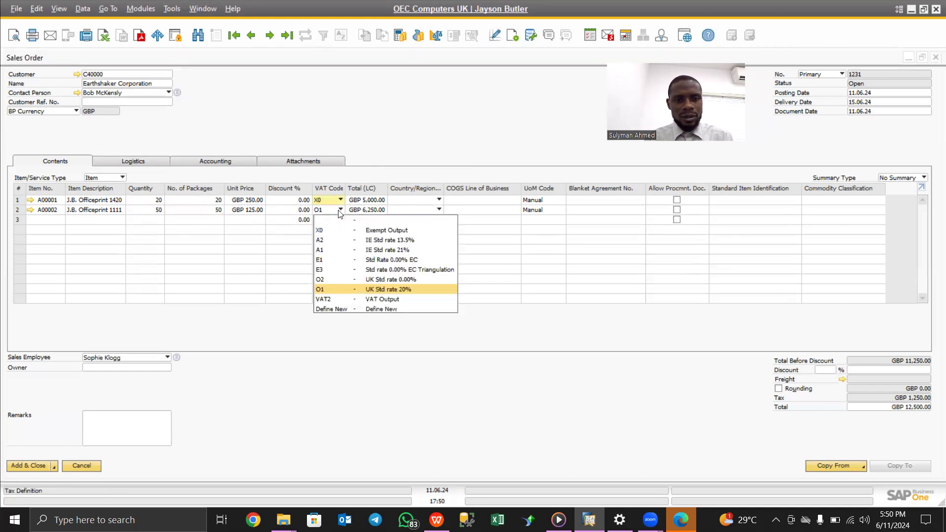
pyautogui.click(373, 232)
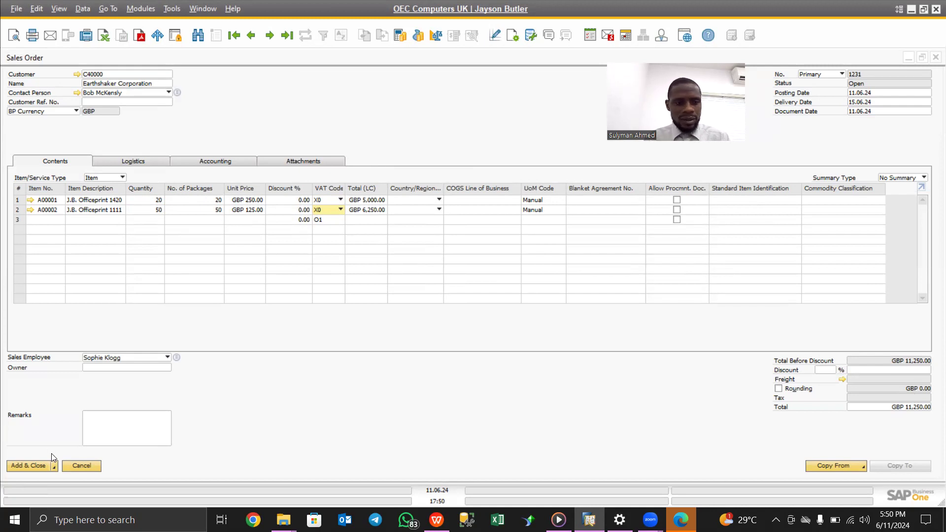
pyautogui.click(37, 464)
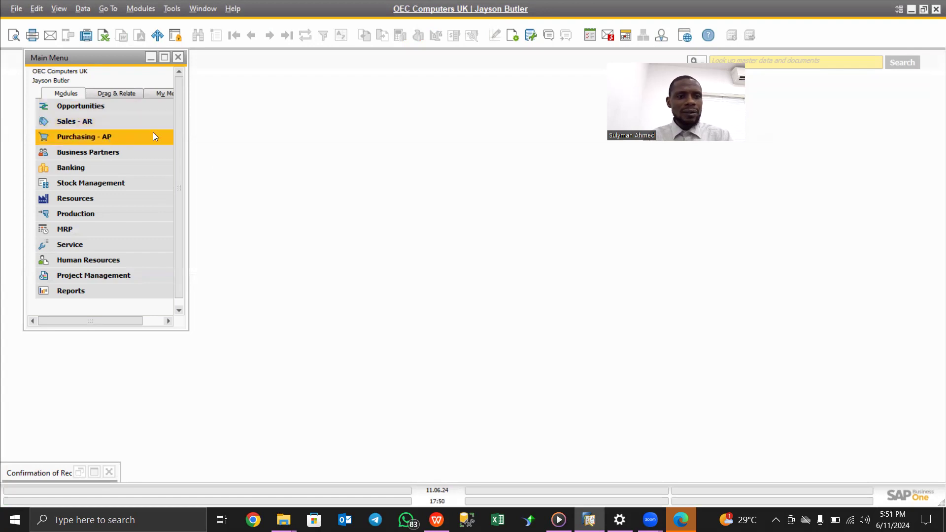
# Start a new AR Reserve Invoice for Earthshaker Corporation, continuing despite the customer's exceeded credit limit.
pyautogui.click(140, 10)
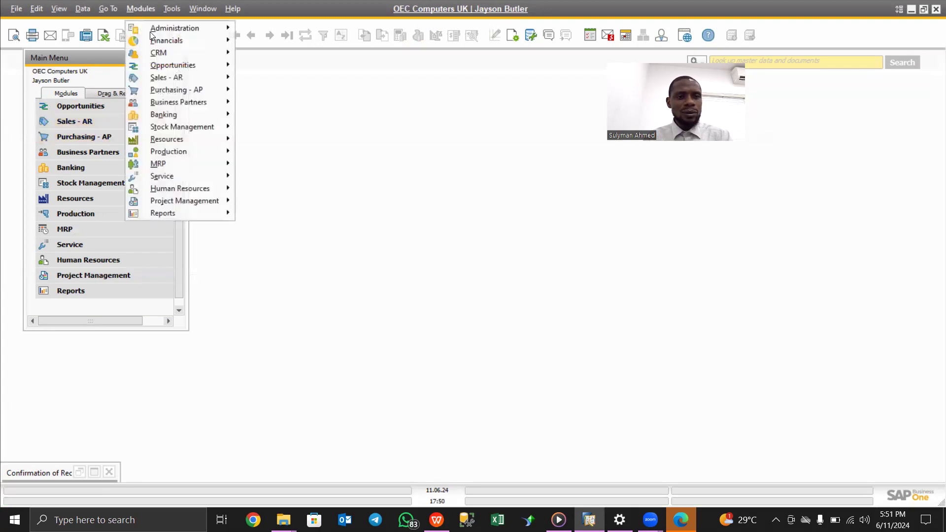
pyautogui.moveTo(163, 76)
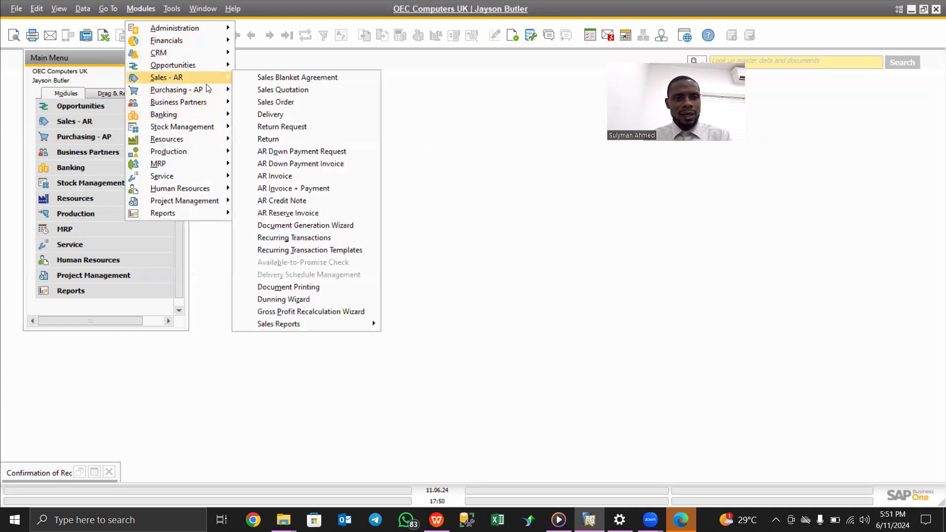
pyautogui.click(294, 213)
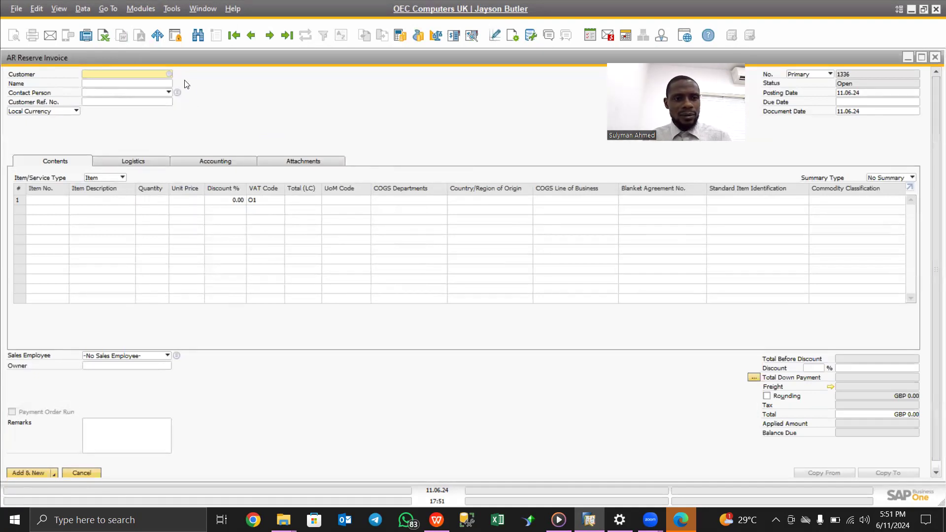
pyautogui.click(168, 74)
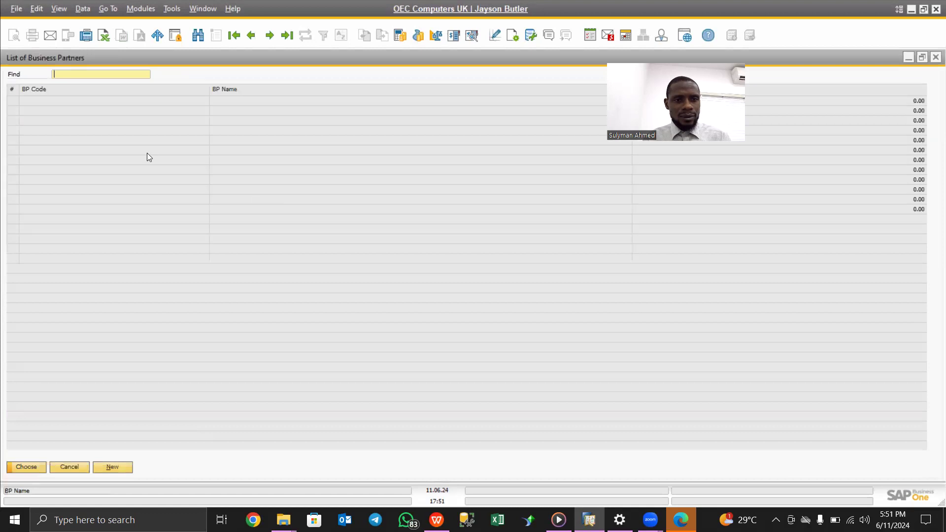
pyautogui.click(219, 150)
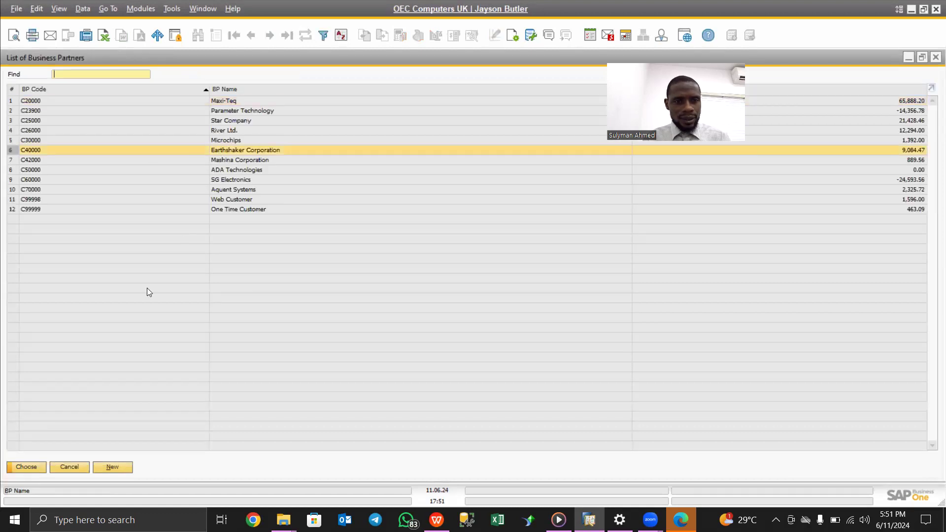
pyautogui.click(26, 466)
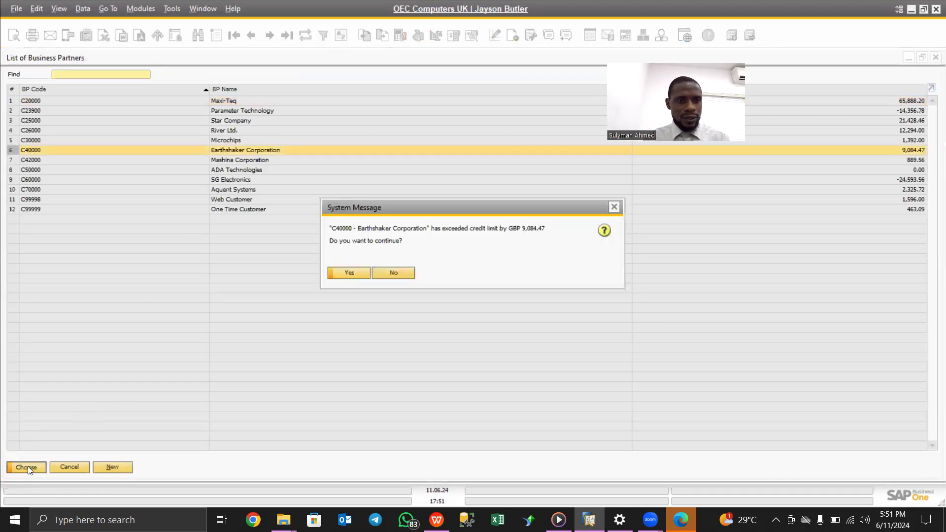
pyautogui.click(349, 273)
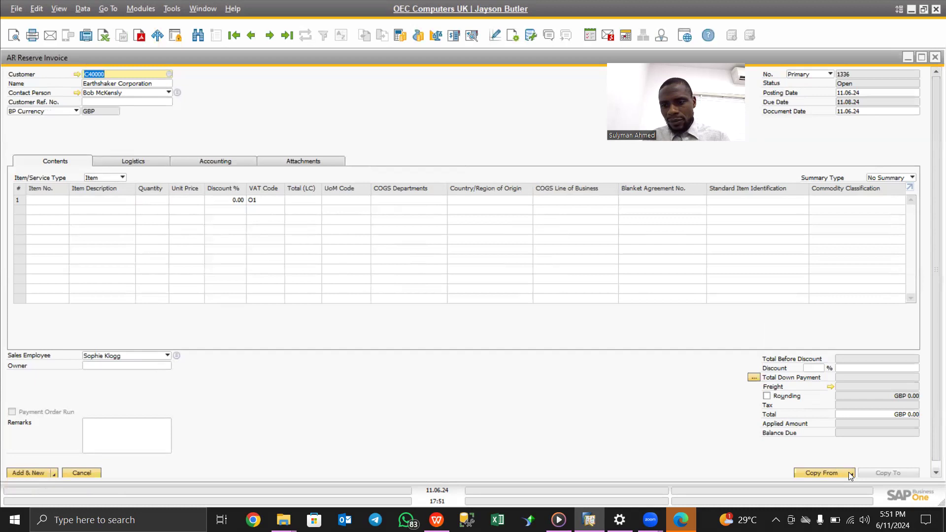
pyautogui.click(935, 472)
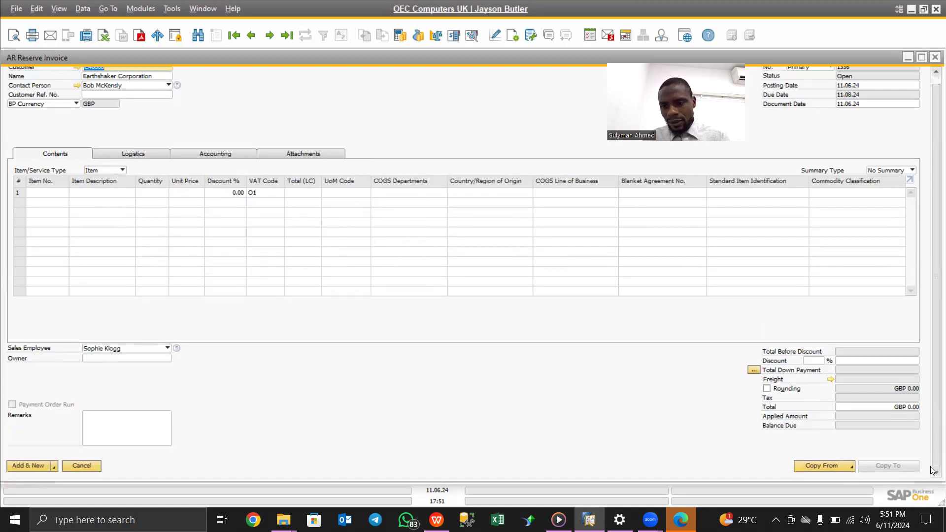
# Choose Earthshaker Corporation's sales order dated 11.06.24 as the base document to copy into the reserve invoice.
pyautogui.click(848, 468)
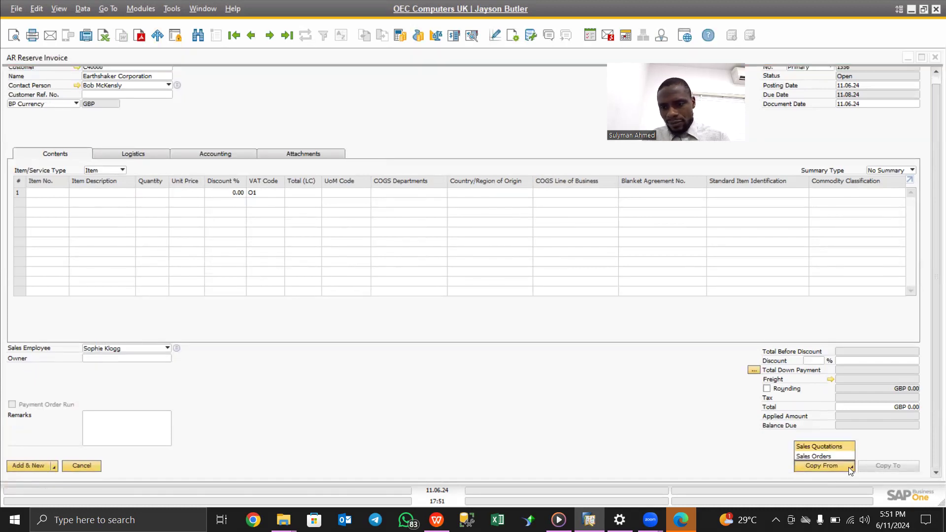
pyautogui.click(825, 455)
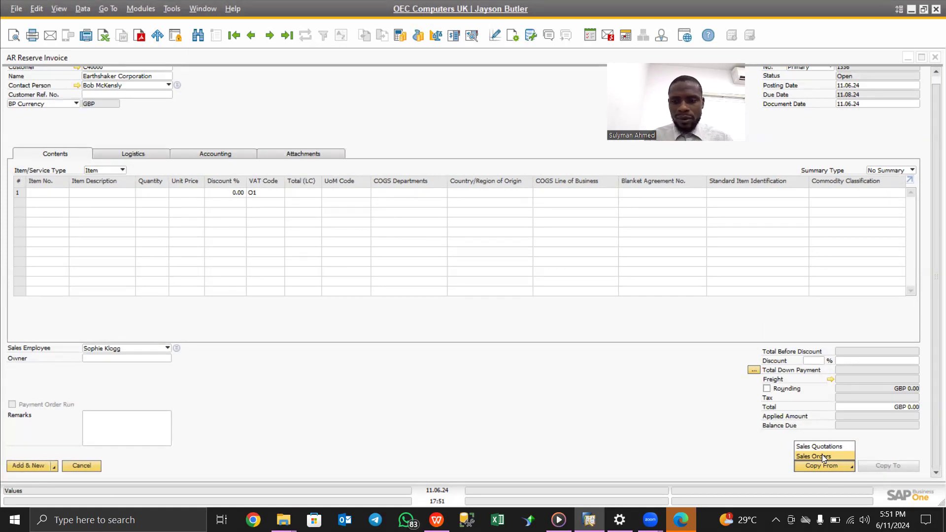
pyautogui.click(822, 455)
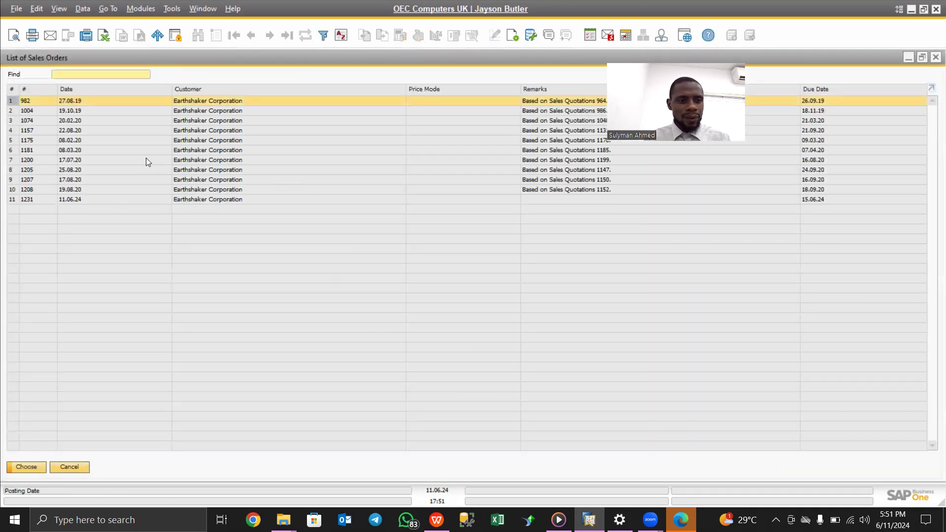
pyautogui.click(34, 199)
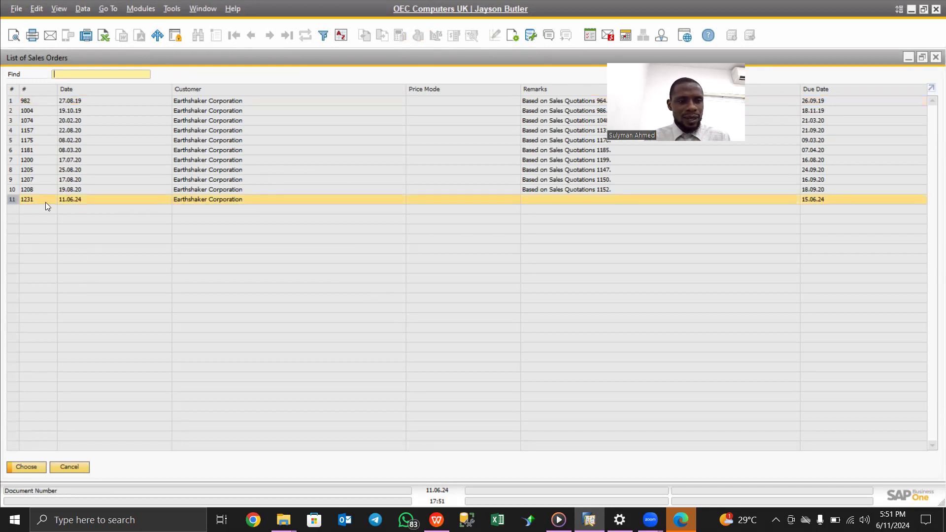
pyautogui.click(26, 468)
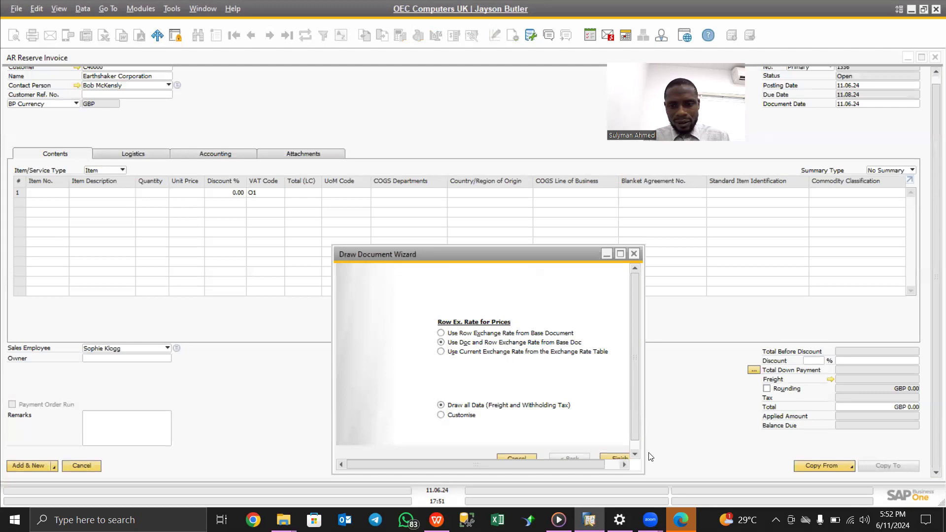
# Draw all data from the sales order into the invoice, using the row exchange rate from the base document.
pyautogui.click(635, 453)
pyautogui.click(634, 452)
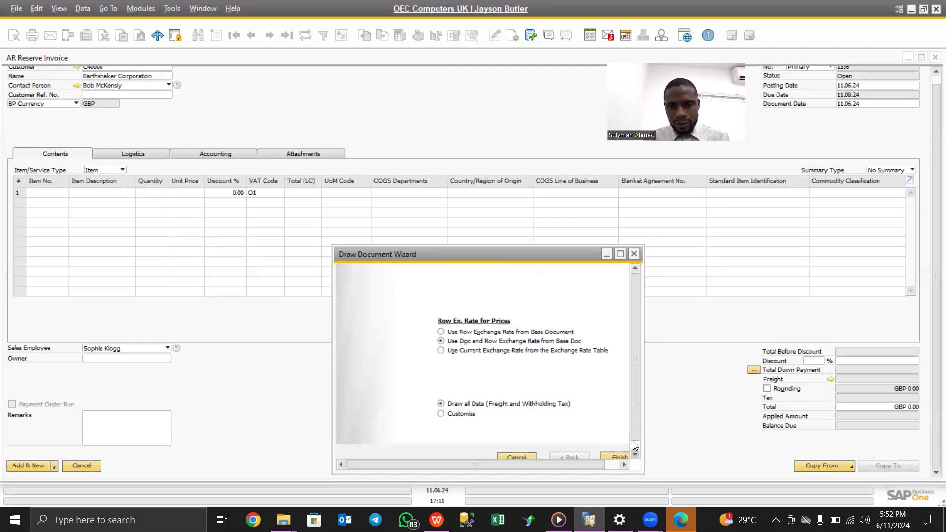
pyautogui.click(633, 446)
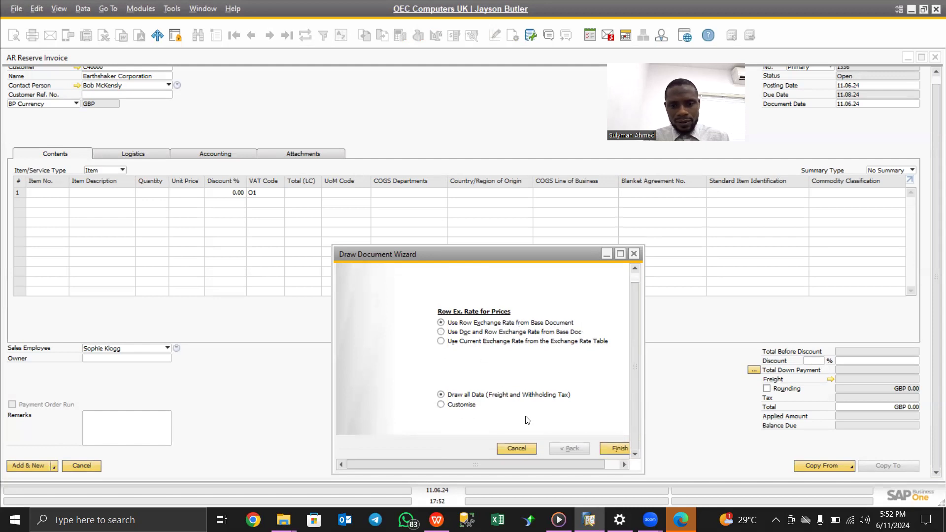
pyautogui.click(615, 448)
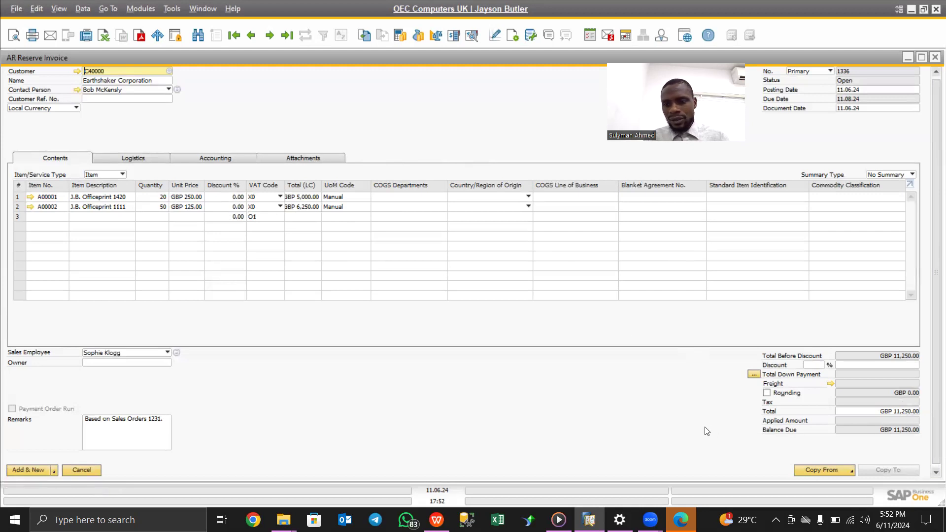
# Add the AR Reserve Invoice, continuing despite the customer's exceeded credit limit.
pyautogui.click(23, 469)
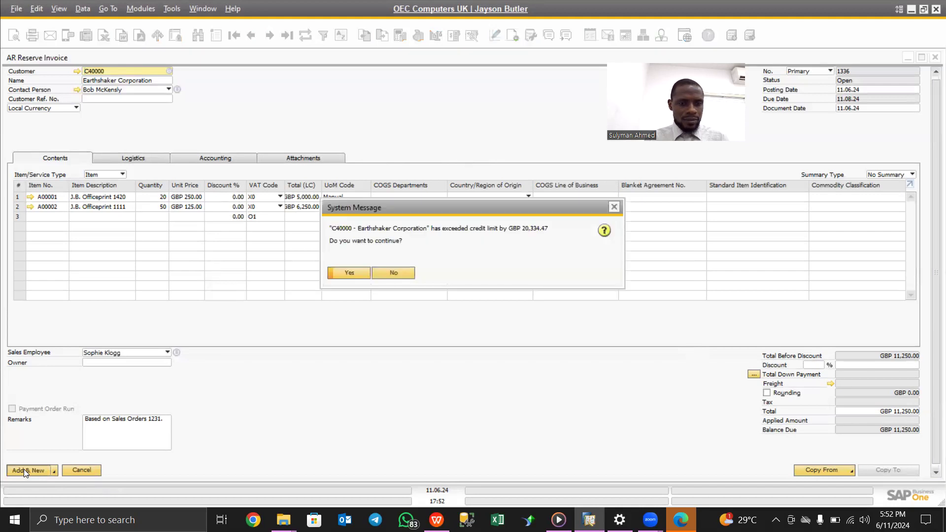
pyautogui.click(348, 272)
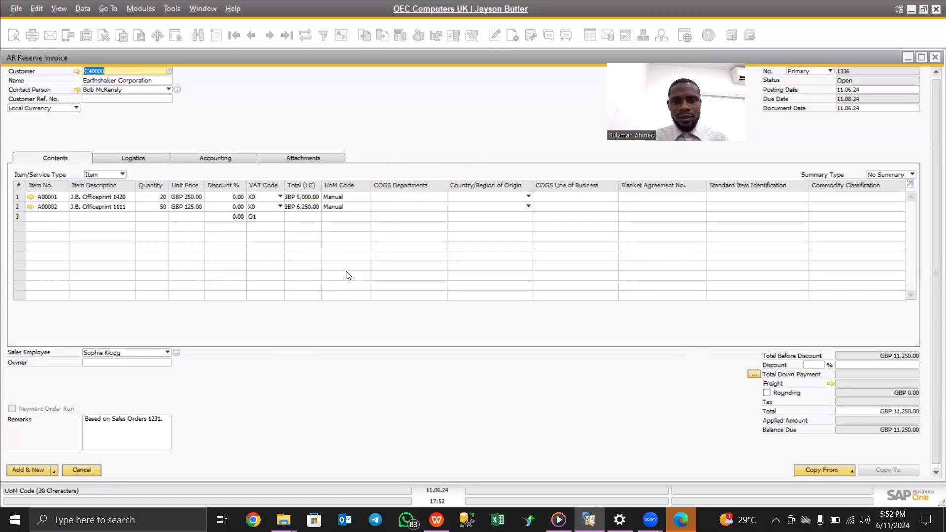
pyautogui.click(348, 272)
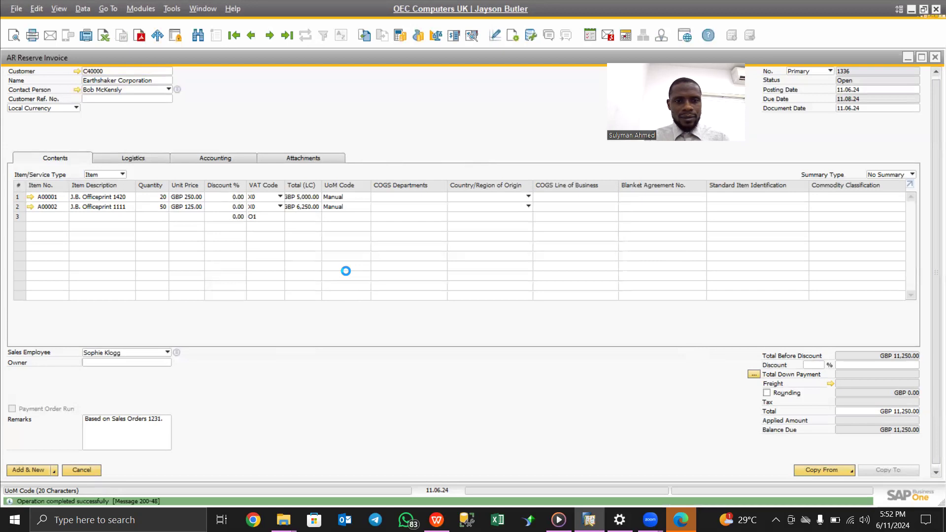
# Display the last AR Reserve Invoice and view its relationship map to check the link to the sales order.
pyautogui.click(286, 38)
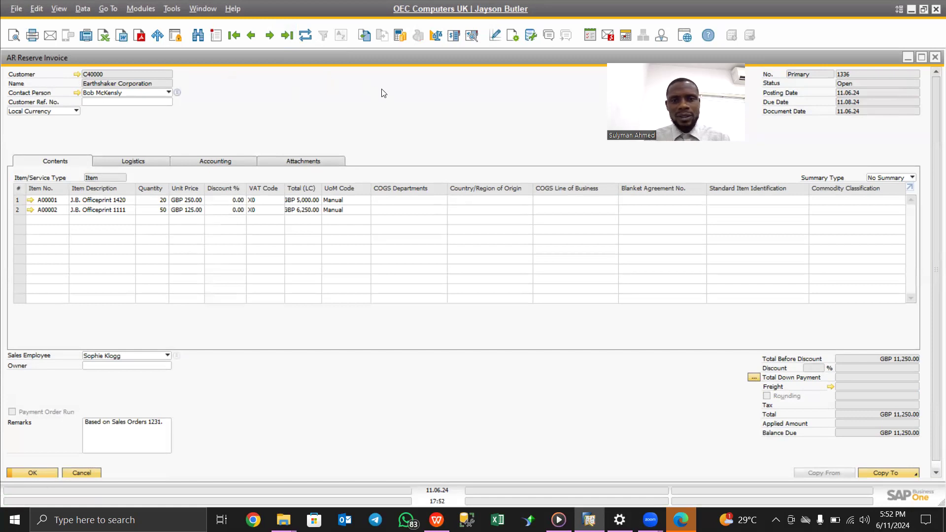
pyautogui.rightClick(336, 109)
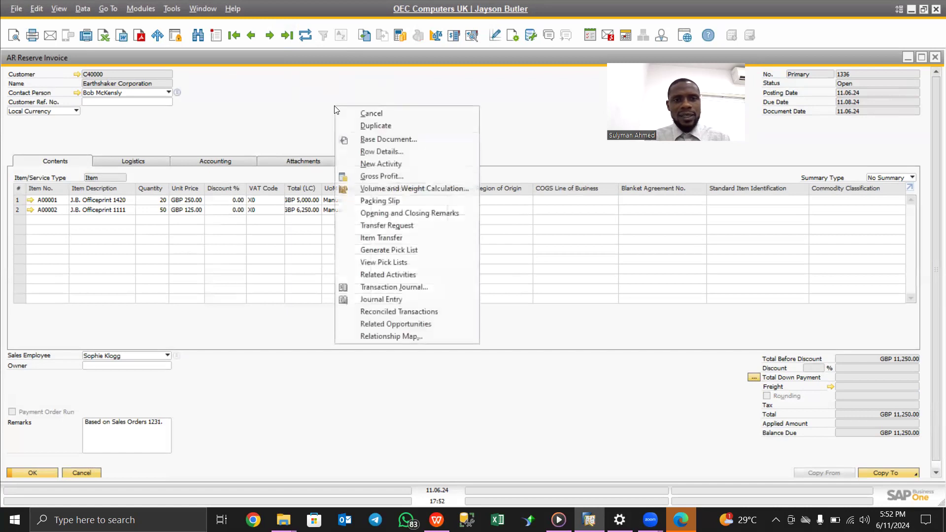
pyautogui.click(379, 336)
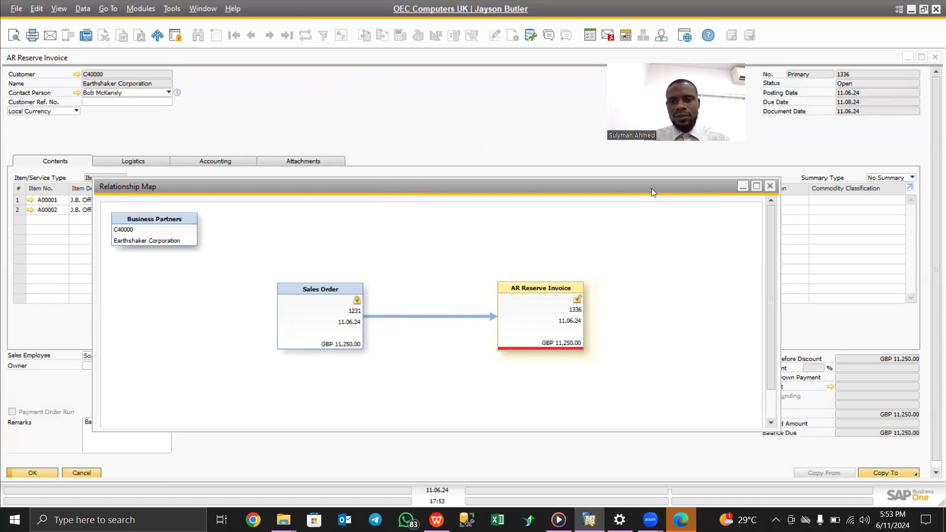
pyautogui.click(772, 186)
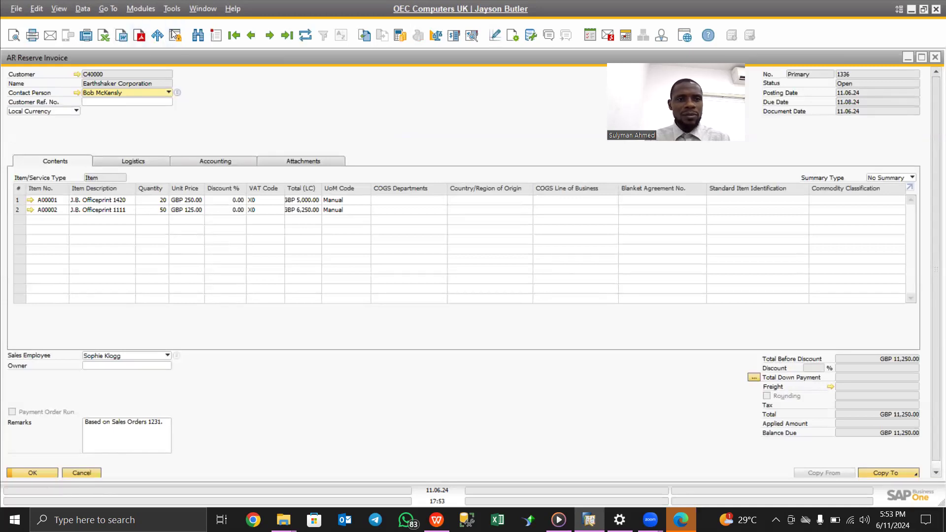
# Start a new incoming payment from Banking for the customer Earthshaker Corporation.
pyautogui.click(144, 10)
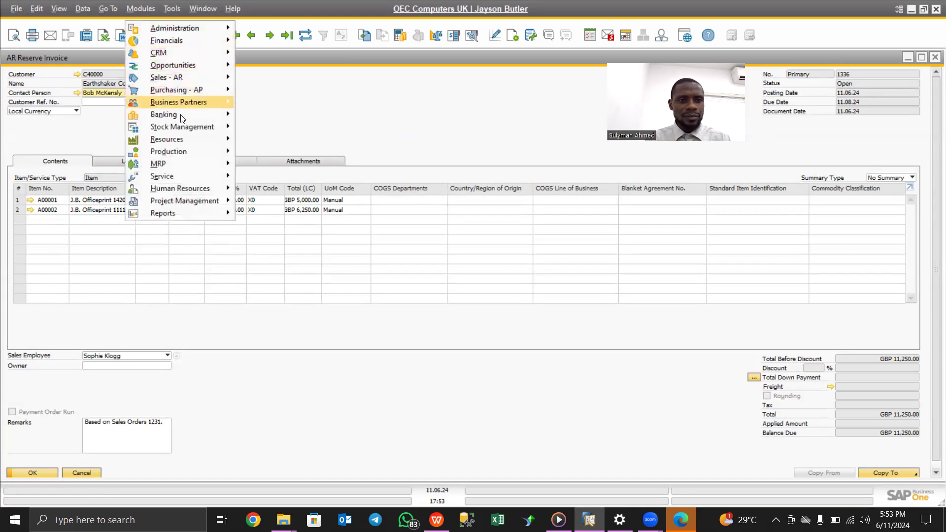
pyautogui.moveTo(163, 117)
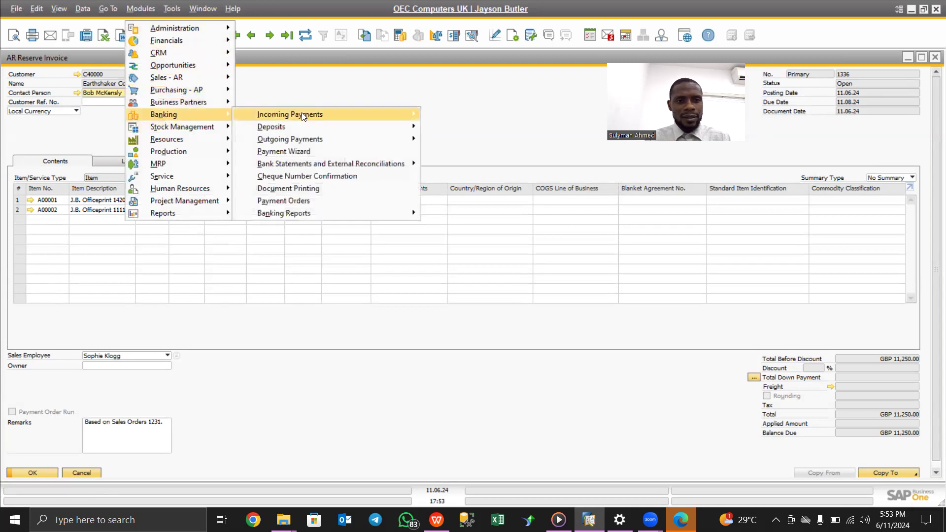
pyautogui.moveTo(302, 113)
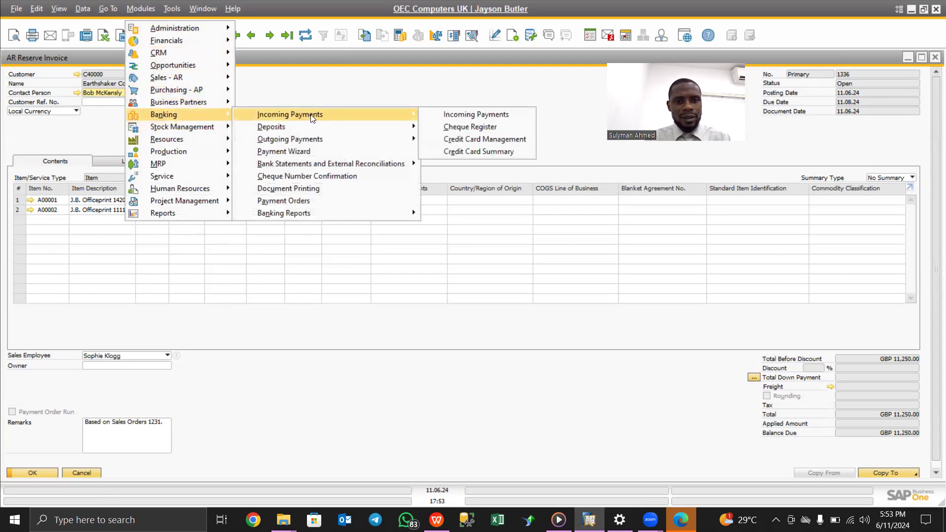
pyautogui.click(471, 115)
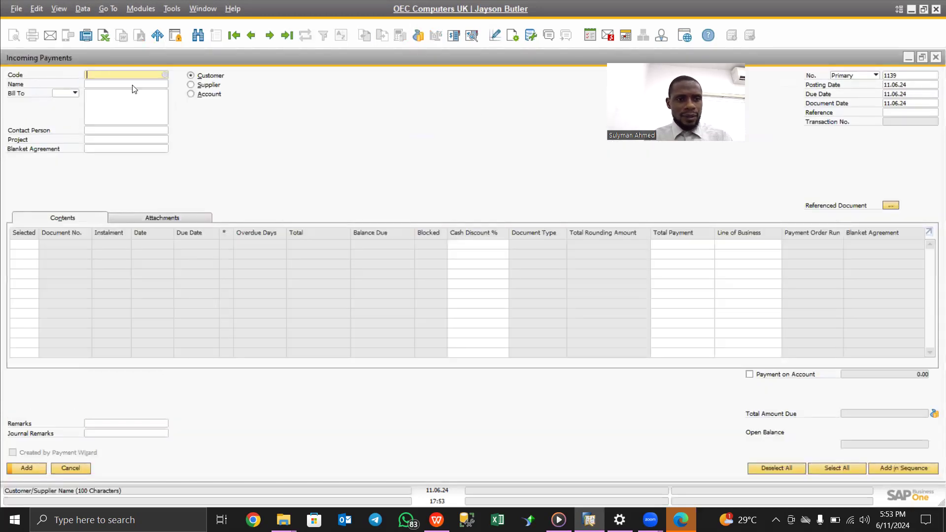
pyautogui.click(166, 76)
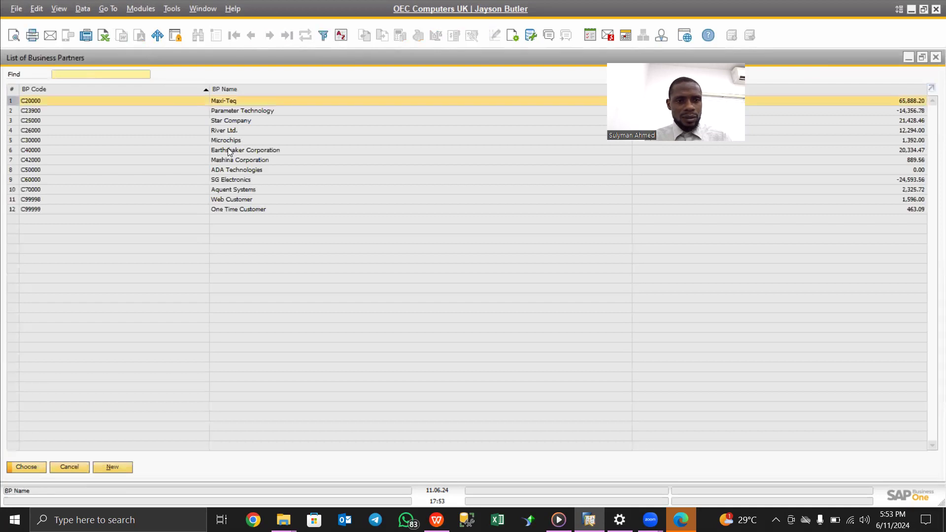
pyautogui.click(225, 150)
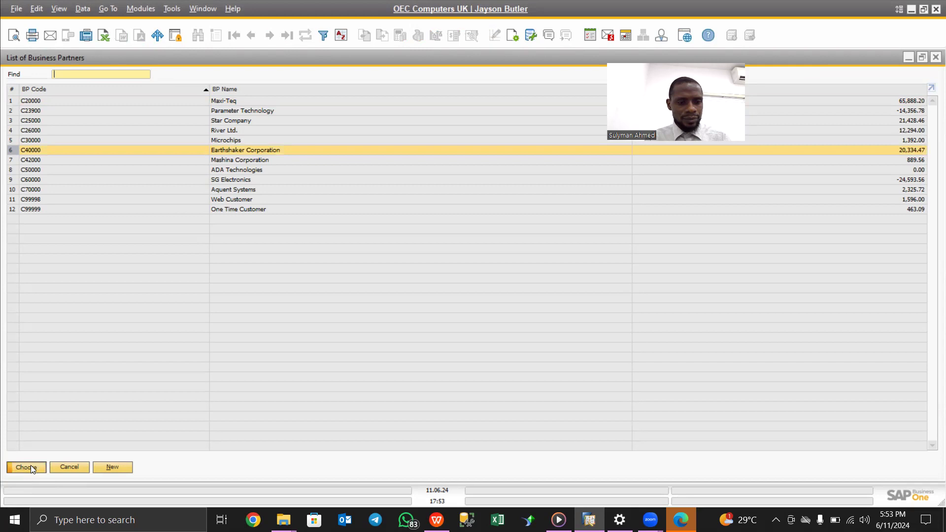
pyautogui.press('Return')
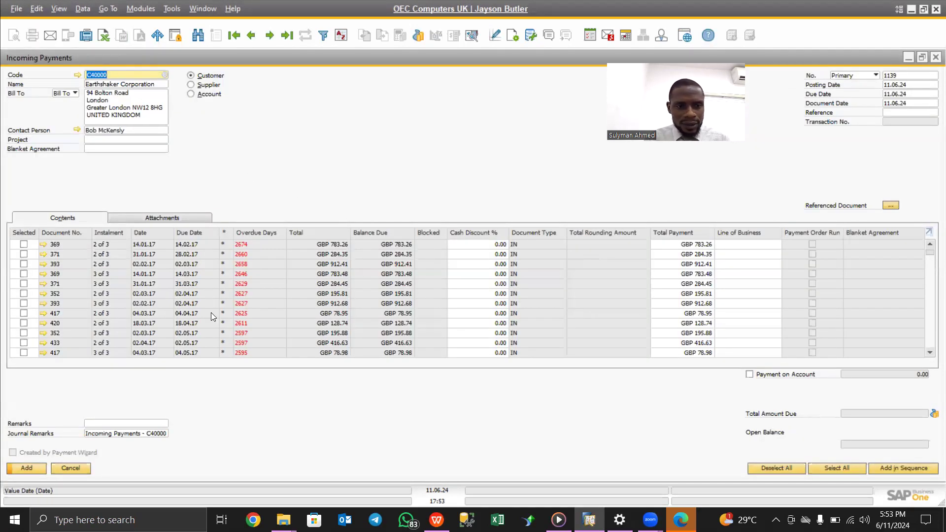
# Sort the customer's open documents in the incoming payment by date, newest first.
pyautogui.scroll(-6, 150, 334)
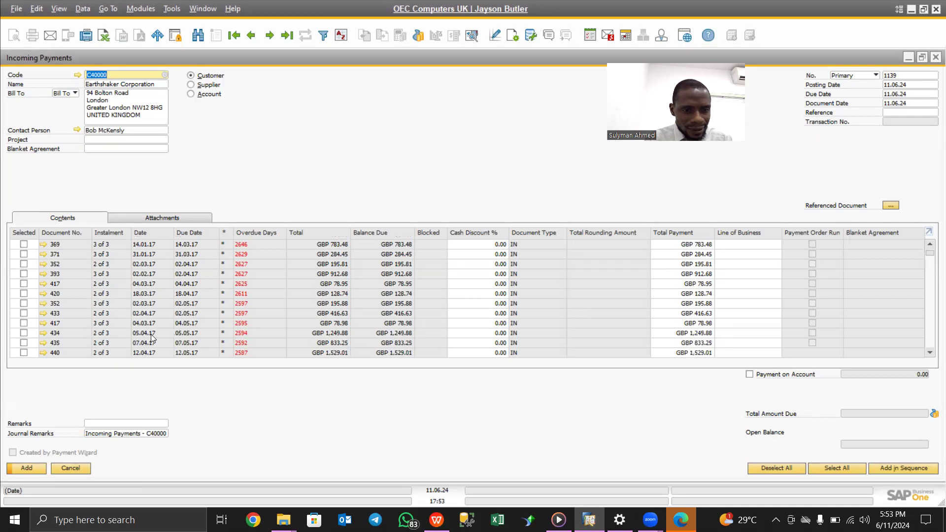
pyautogui.scroll(-6, 151, 334)
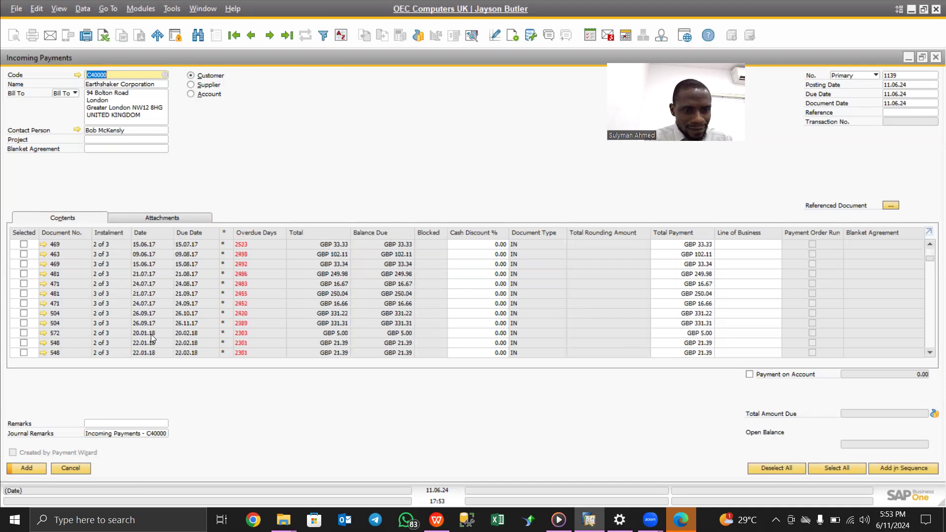
pyautogui.click(153, 233)
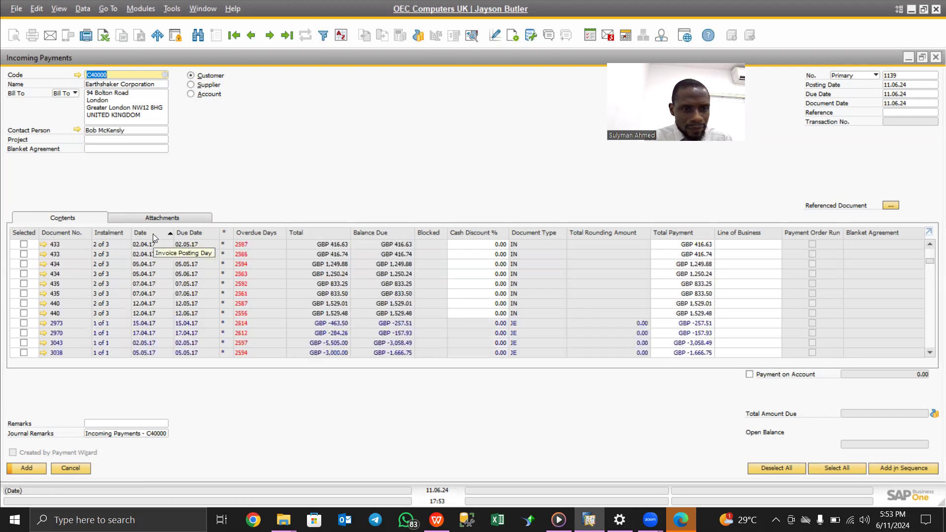
pyautogui.click(153, 233)
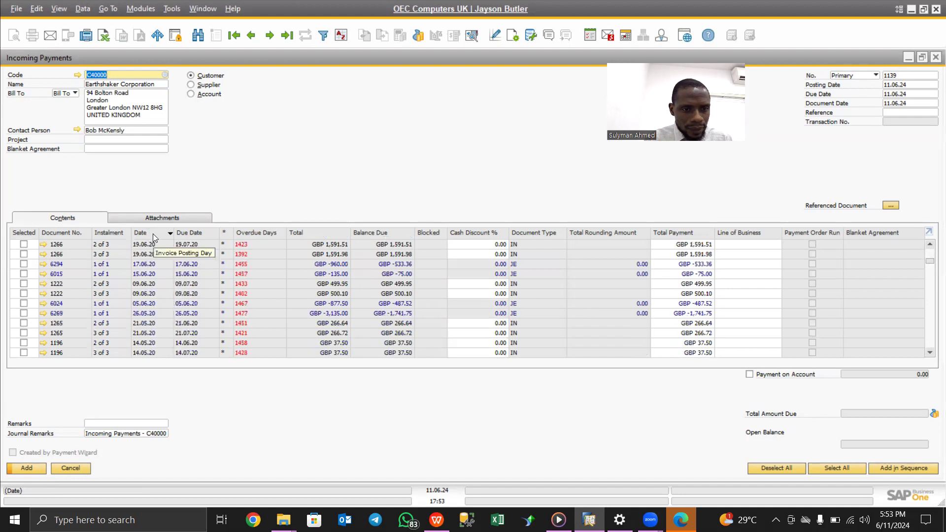
pyautogui.click(152, 233)
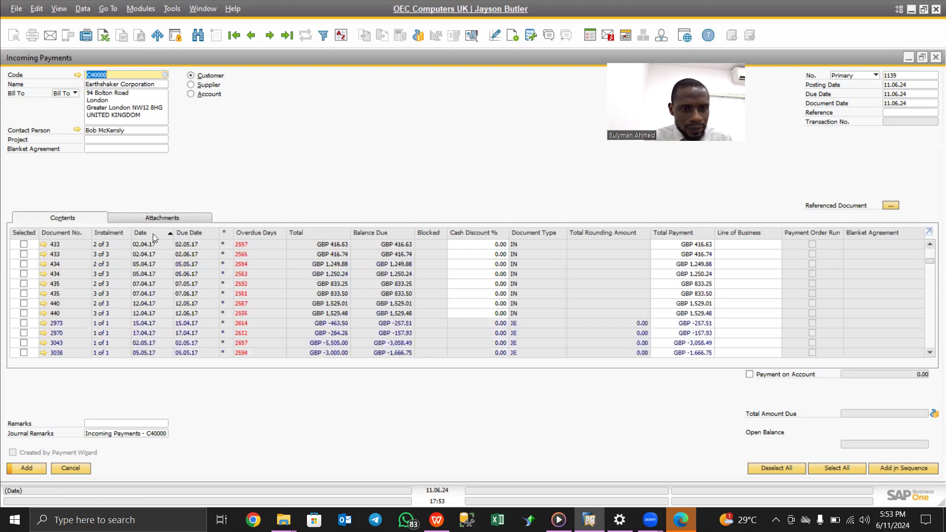
pyautogui.click(152, 234)
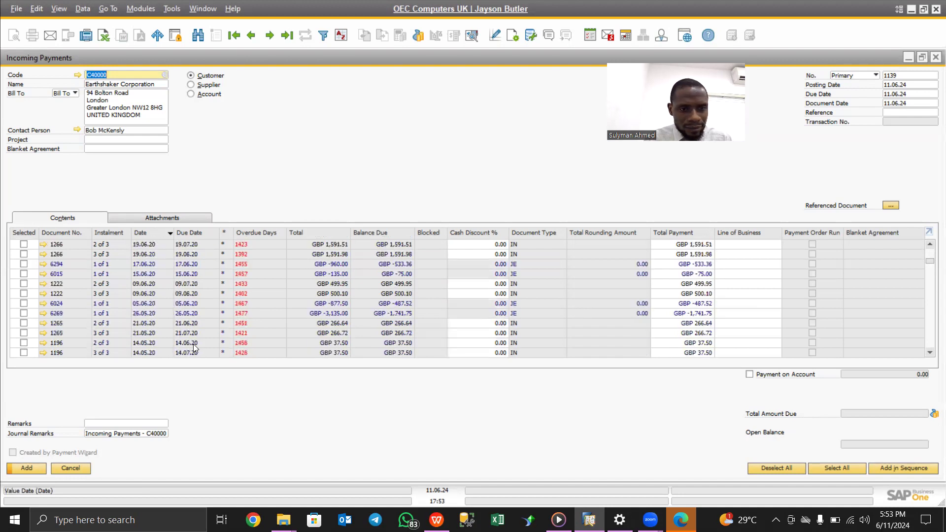
# Look through the customer's open documents in the incoming payment for the instalments of the AR Reserve Invoice.
pyautogui.scroll(-4, 193, 344)
pyautogui.scroll(-3, 193, 344)
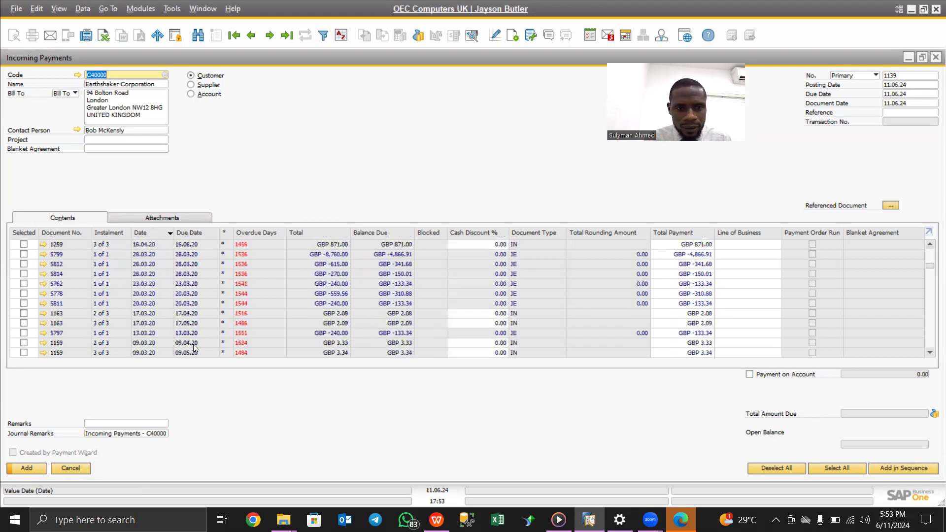
pyautogui.scroll(-8, 193, 344)
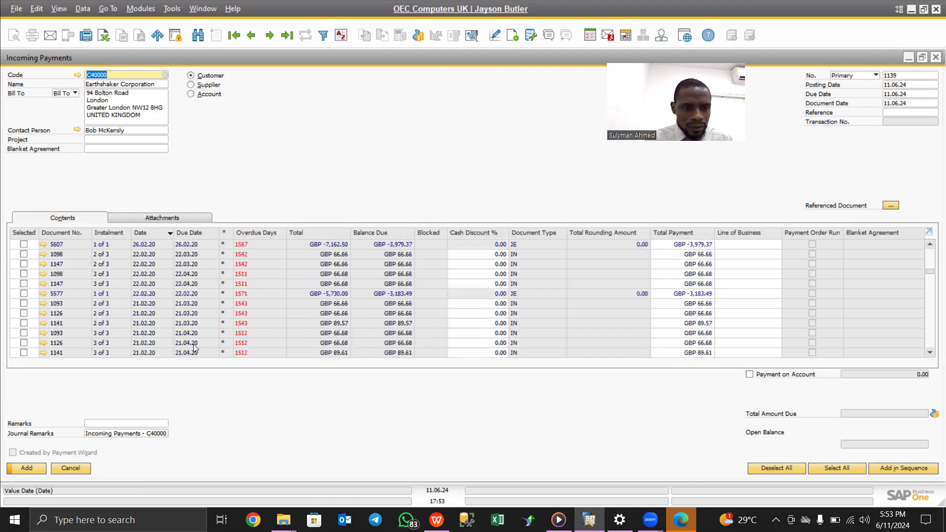
pyautogui.scroll(-8, 194, 344)
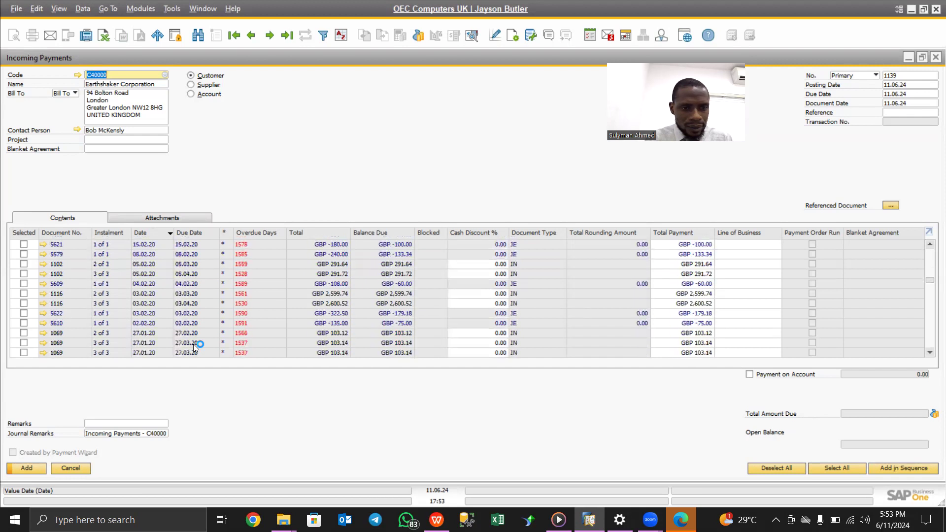
pyautogui.scroll(-4, 194, 344)
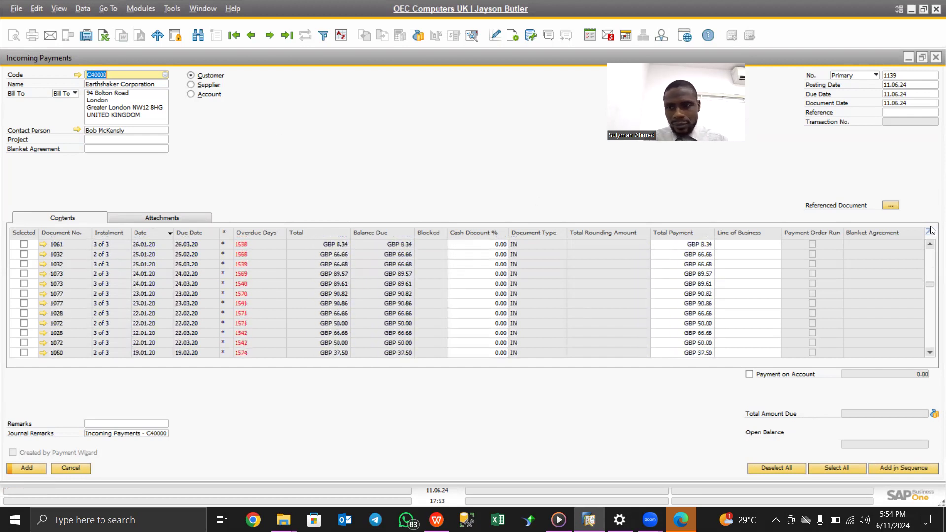
pyautogui.click(932, 305)
pyautogui.moveTo(933, 305); pyautogui.dragTo(930, 247)
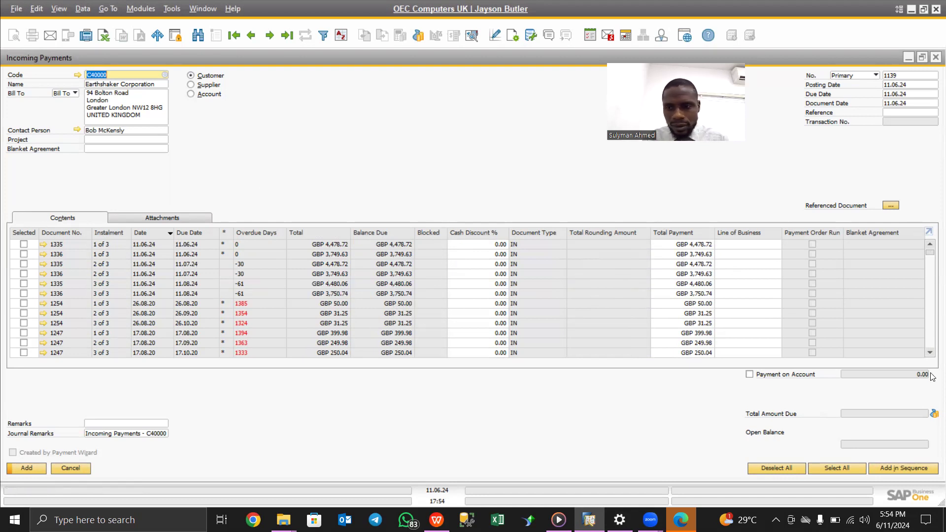
pyautogui.click(930, 354)
pyautogui.click(931, 354)
pyautogui.click(931, 354)
pyautogui.click(930, 354)
pyautogui.click(930, 354)
pyautogui.click(931, 354)
pyautogui.click(930, 354)
pyautogui.click(931, 354)
pyautogui.click(931, 353)
pyautogui.click(931, 354)
pyautogui.click(930, 353)
pyautogui.click(930, 354)
pyautogui.click(931, 354)
pyautogui.click(930, 354)
pyautogui.click(931, 354)
pyautogui.click(930, 354)
pyautogui.click(930, 354)
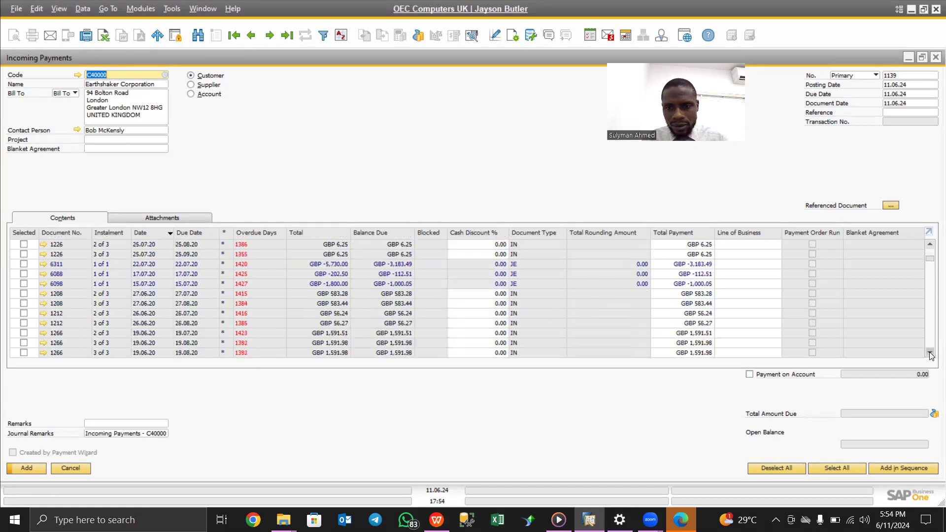
pyautogui.click(931, 354)
pyautogui.click(930, 354)
pyautogui.click(930, 354)
pyautogui.click(930, 354)
pyautogui.click(930, 354)
pyautogui.click(930, 354)
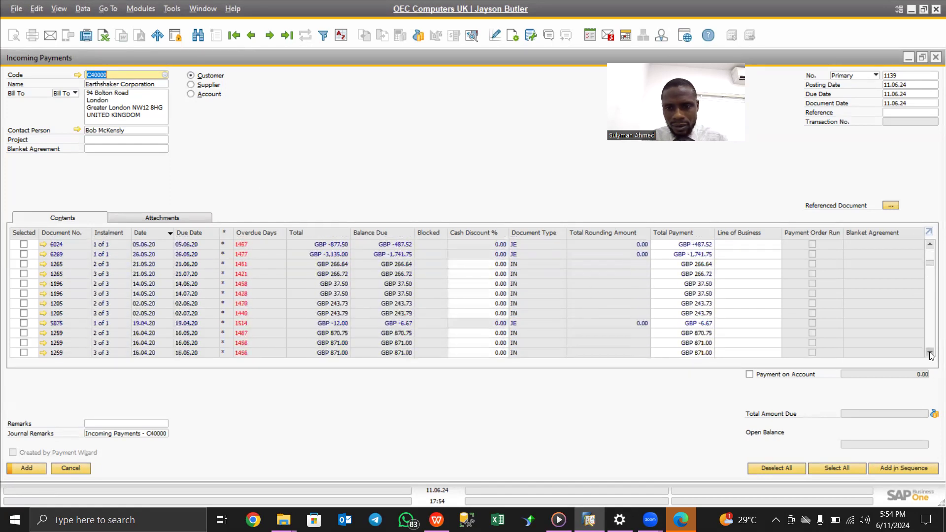
pyautogui.click(931, 354)
pyautogui.click(930, 354)
pyautogui.click(931, 353)
pyautogui.click(930, 354)
pyautogui.click(930, 354)
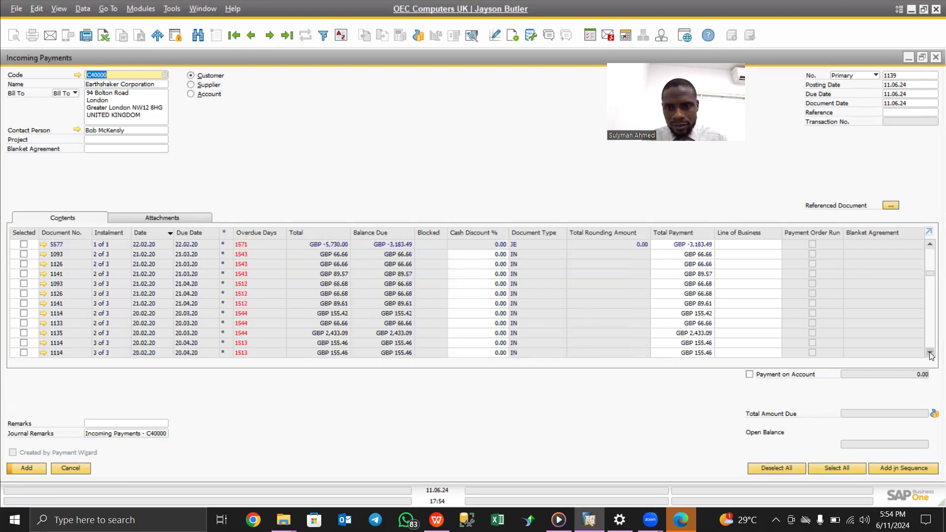
pyautogui.click(930, 354)
pyautogui.click(930, 354)
pyautogui.click(930, 354)
pyautogui.click(930, 354)
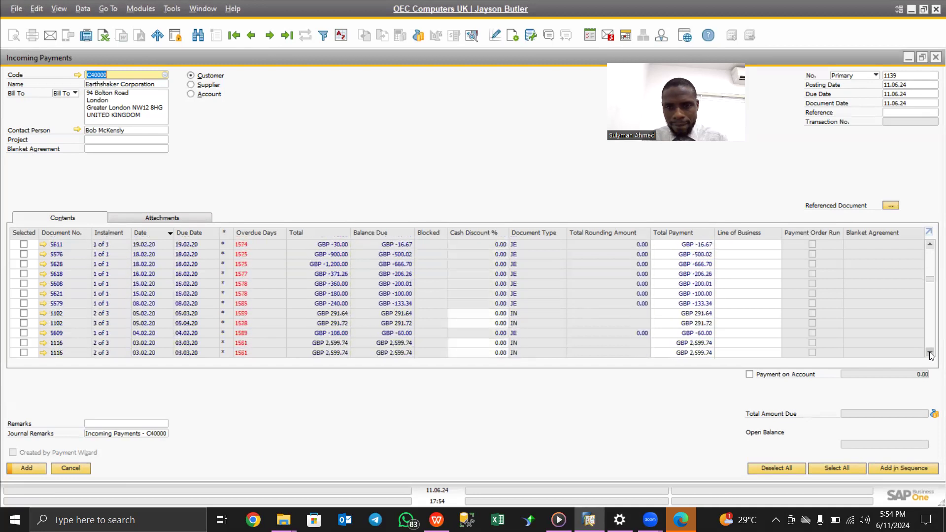
pyautogui.click(931, 354)
pyautogui.click(931, 354)
pyautogui.click(930, 354)
pyautogui.click(930, 354)
pyautogui.click(931, 354)
pyautogui.click(931, 354)
pyautogui.click(931, 353)
pyautogui.click(930, 354)
pyautogui.click(930, 353)
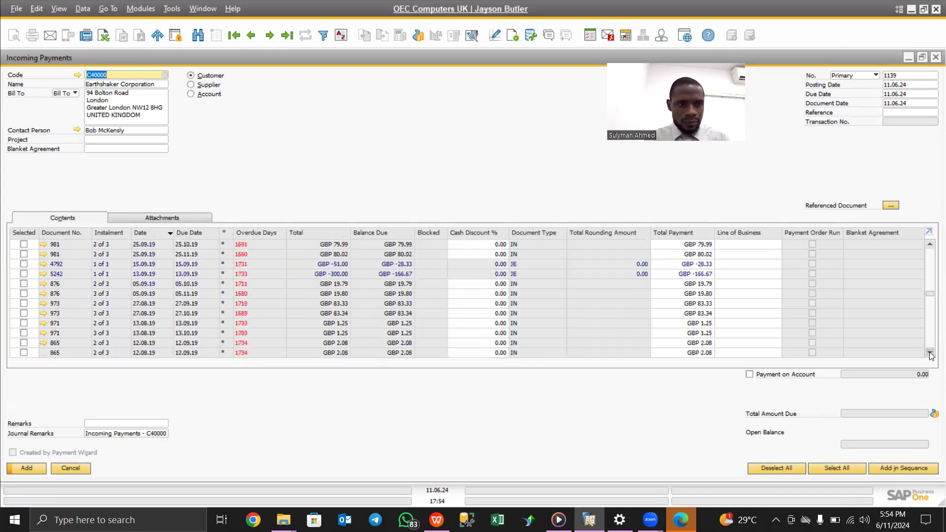
pyautogui.click(931, 354)
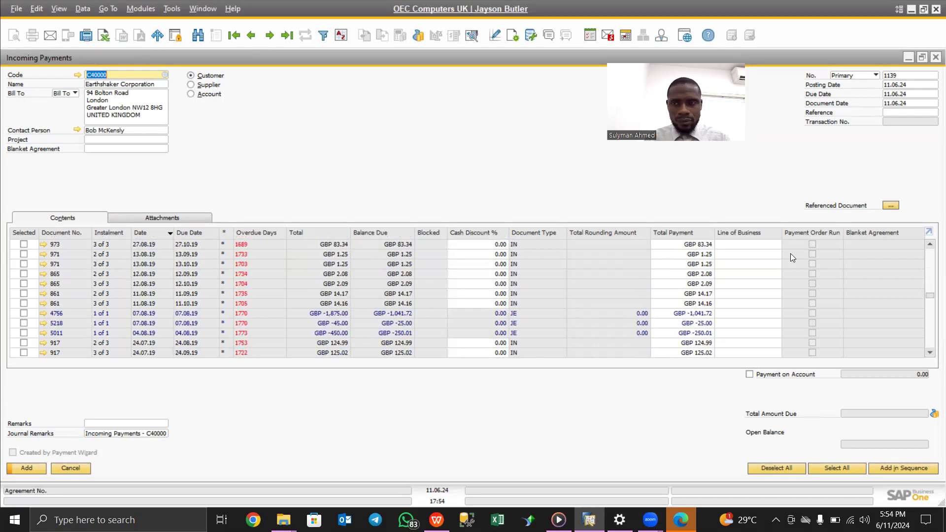
pyautogui.scroll(5, 930, 252)
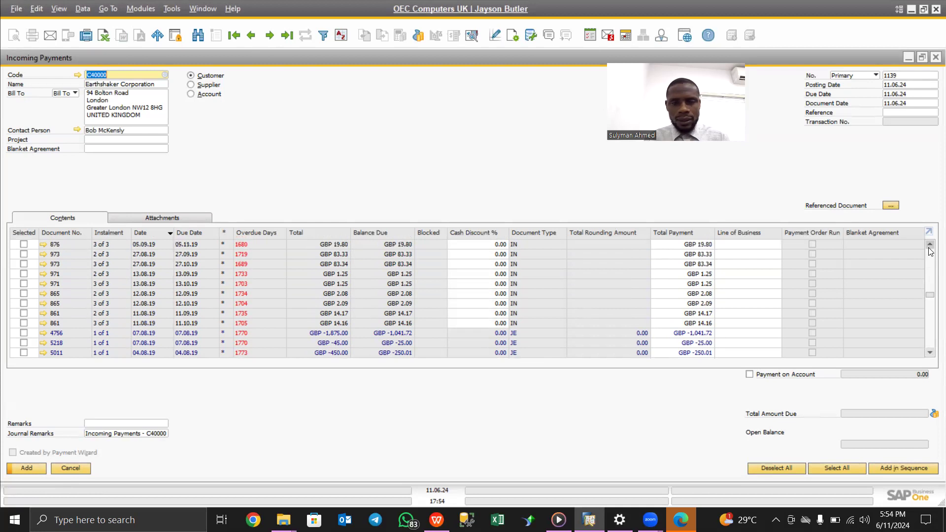
# Check the document number of the AR Reserve Invoice and locate its instalments among the newest open documents in the incoming payment.
pyautogui.click(910, 59)
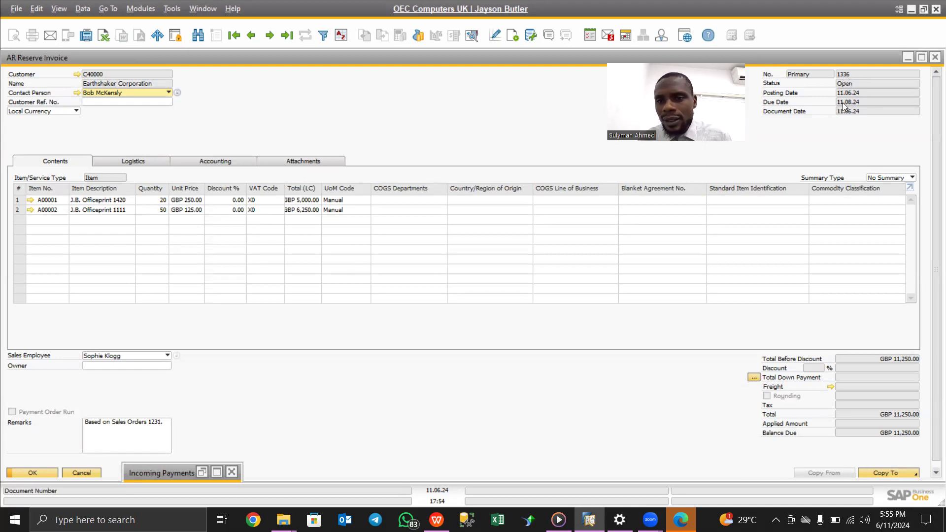
pyautogui.click(214, 475)
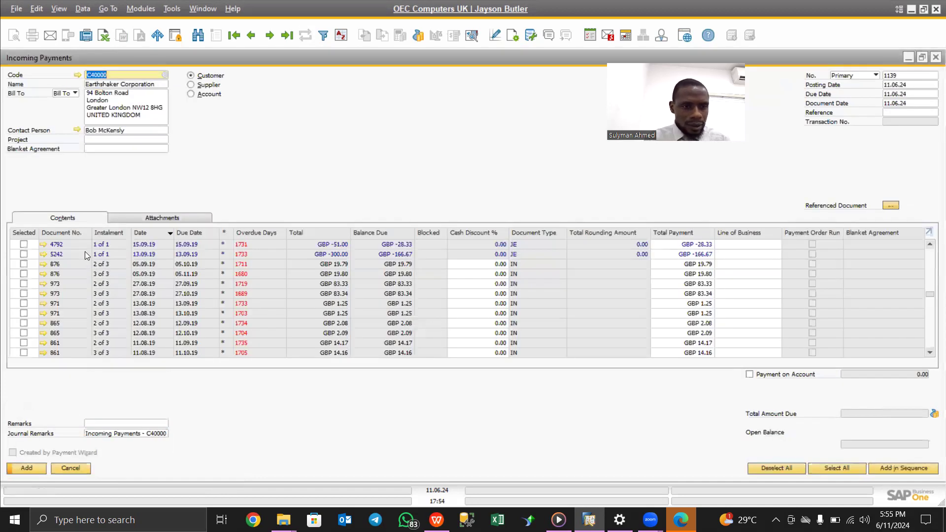
pyautogui.click(931, 245)
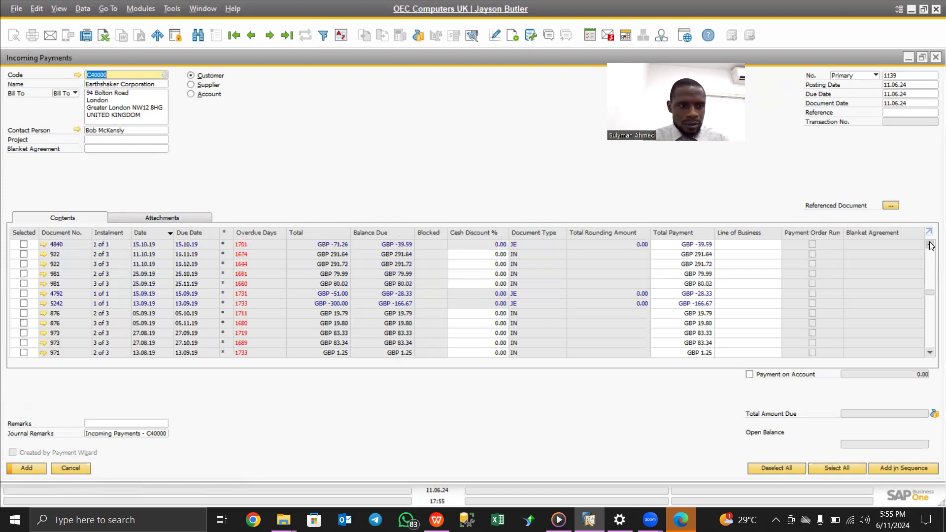
pyautogui.click(931, 246)
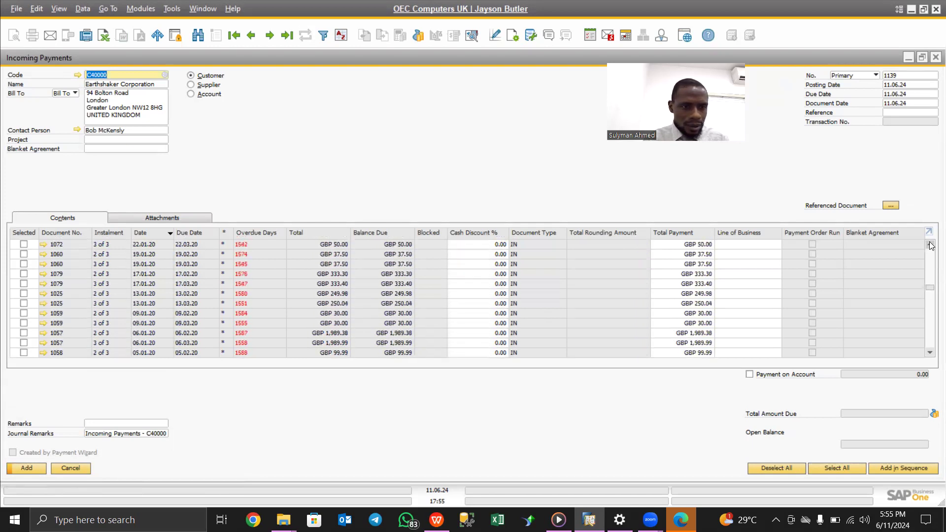
pyautogui.click(932, 246)
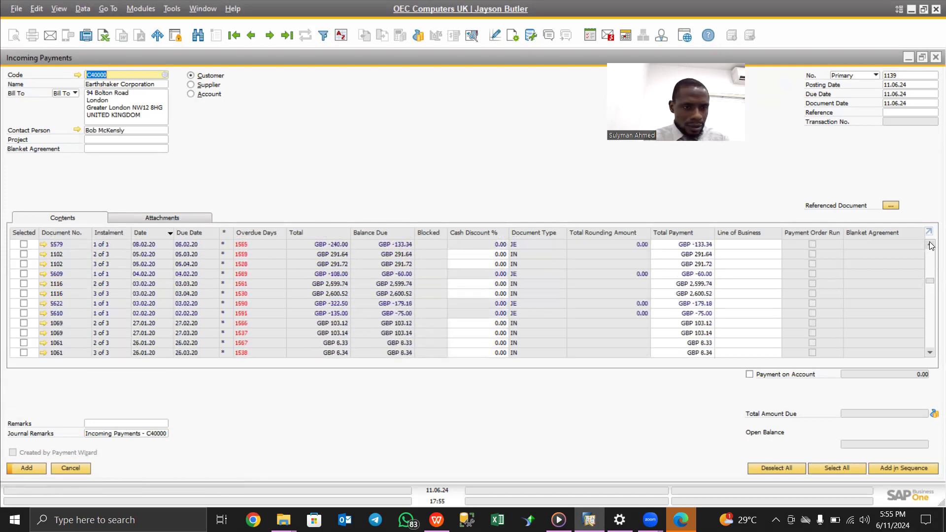
pyautogui.click(931, 245)
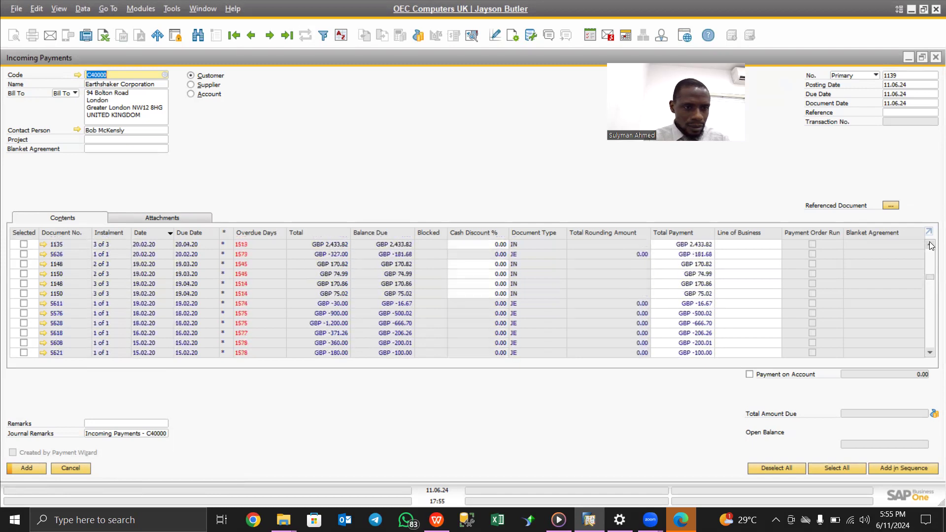
pyautogui.click(931, 246)
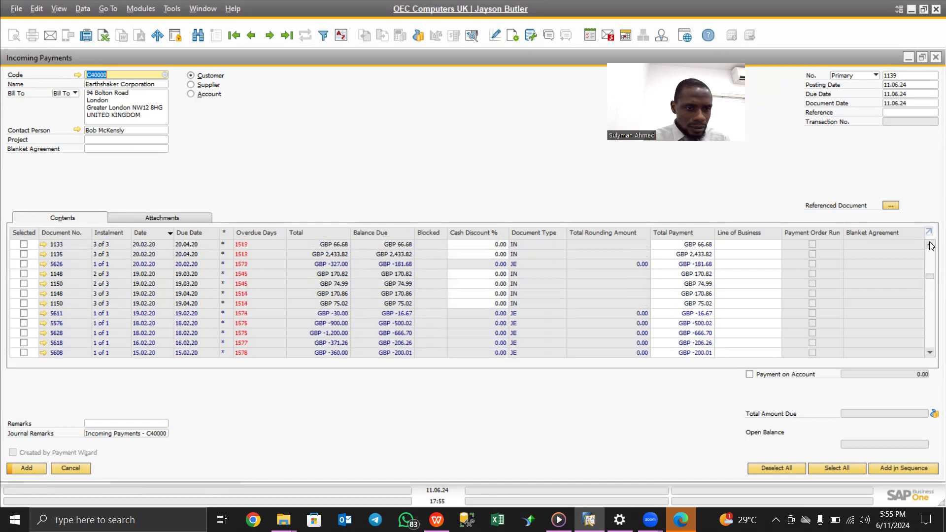
pyautogui.click(932, 245)
pyautogui.click(932, 245)
pyautogui.click(931, 245)
pyautogui.click(932, 245)
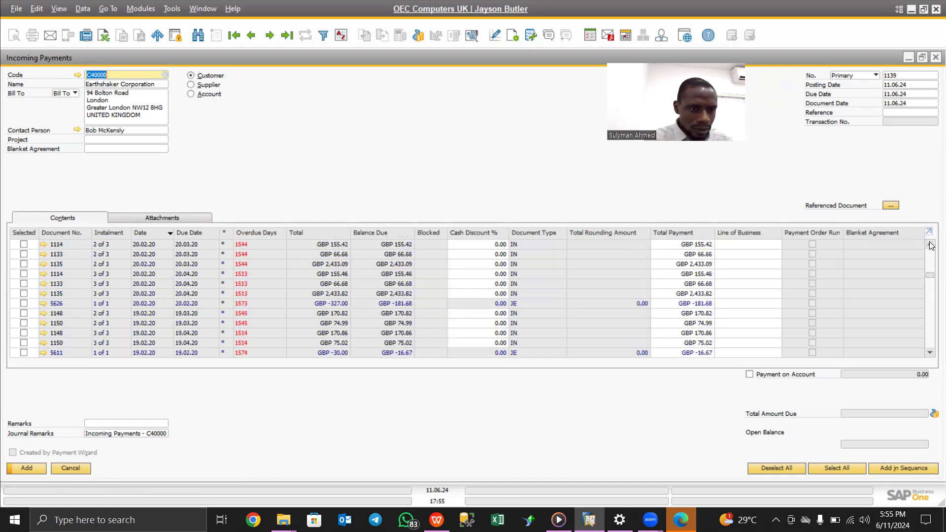
pyautogui.click(931, 246)
pyautogui.click(932, 246)
pyautogui.click(931, 245)
pyautogui.click(932, 246)
pyautogui.click(931, 245)
pyautogui.click(931, 245)
pyautogui.click(931, 246)
pyautogui.click(931, 245)
pyautogui.click(932, 246)
pyautogui.click(931, 246)
pyautogui.click(931, 246)
pyautogui.click(932, 245)
pyautogui.click(931, 245)
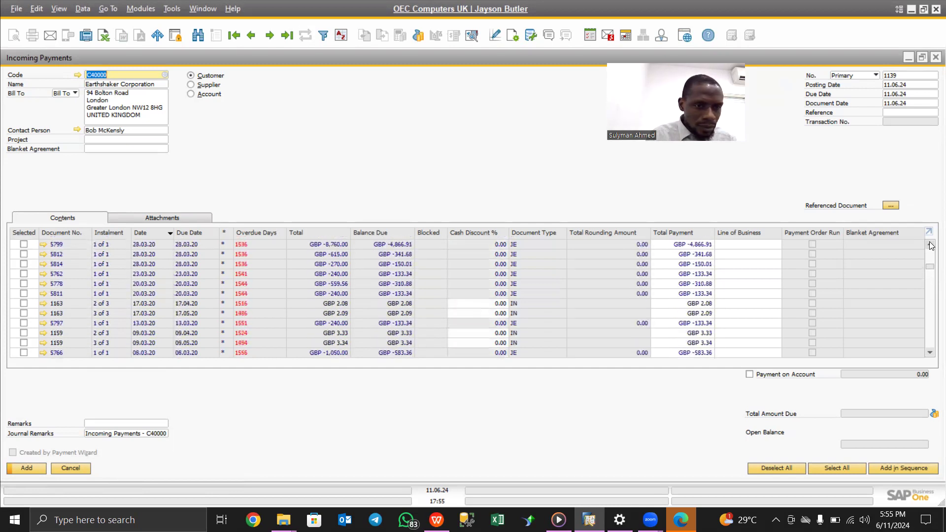
pyautogui.click(931, 245)
pyautogui.click(932, 245)
pyautogui.click(931, 246)
pyautogui.click(931, 246)
pyautogui.click(932, 245)
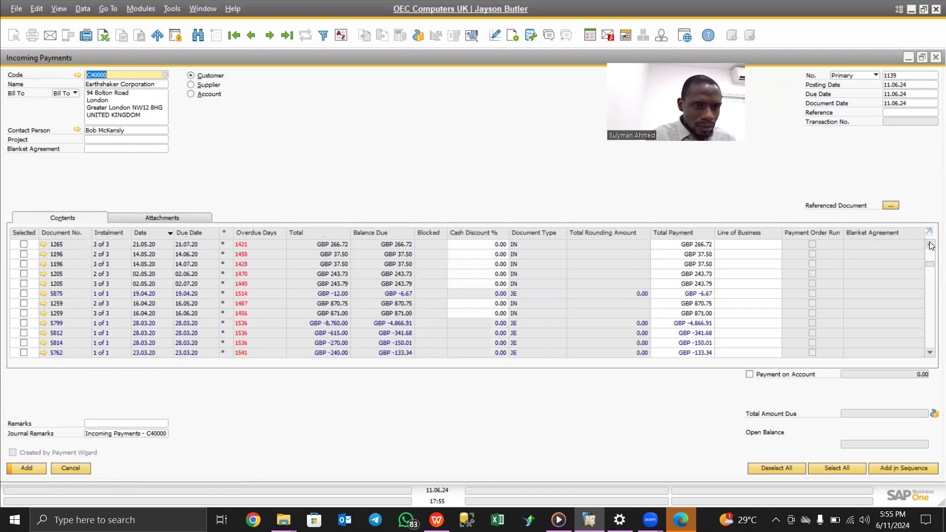
pyautogui.click(931, 245)
pyautogui.click(932, 245)
pyautogui.click(931, 245)
pyautogui.click(932, 245)
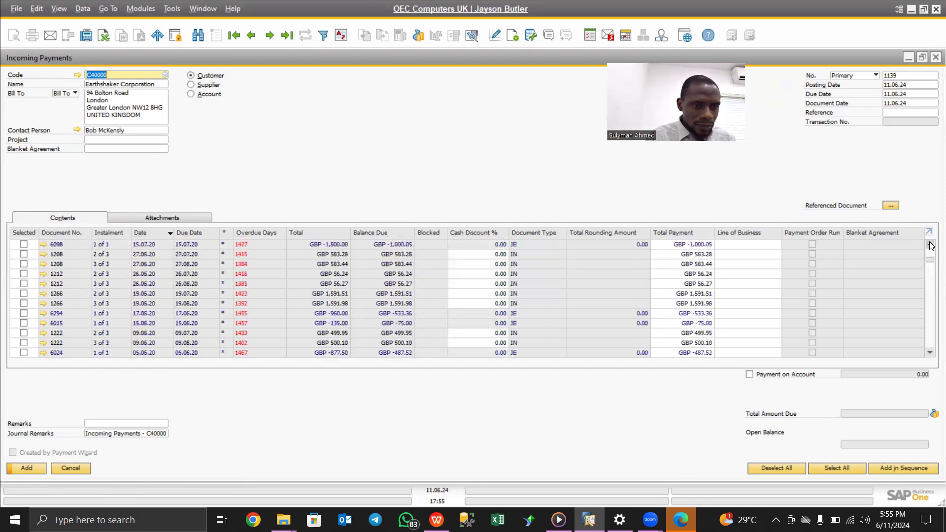
pyautogui.click(931, 246)
pyautogui.click(932, 245)
pyautogui.click(931, 246)
pyautogui.click(931, 245)
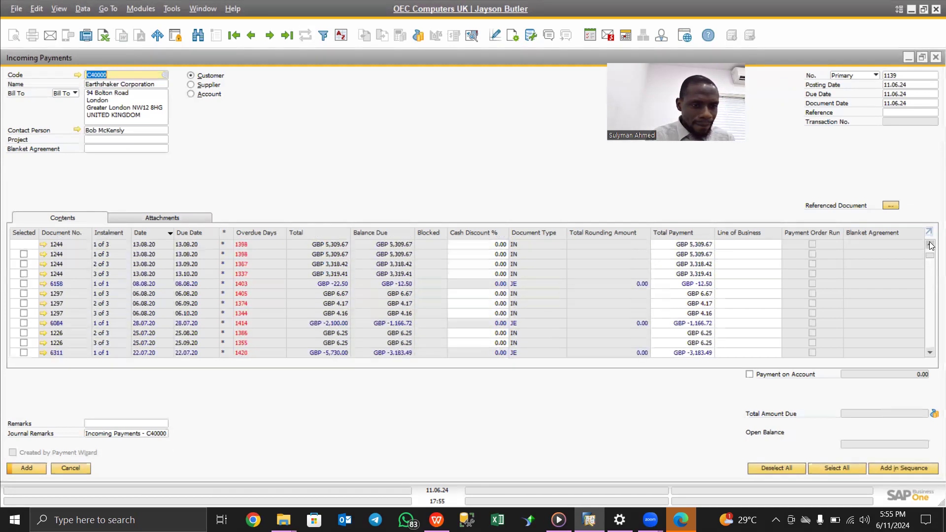
pyautogui.click(931, 246)
pyautogui.click(929, 244)
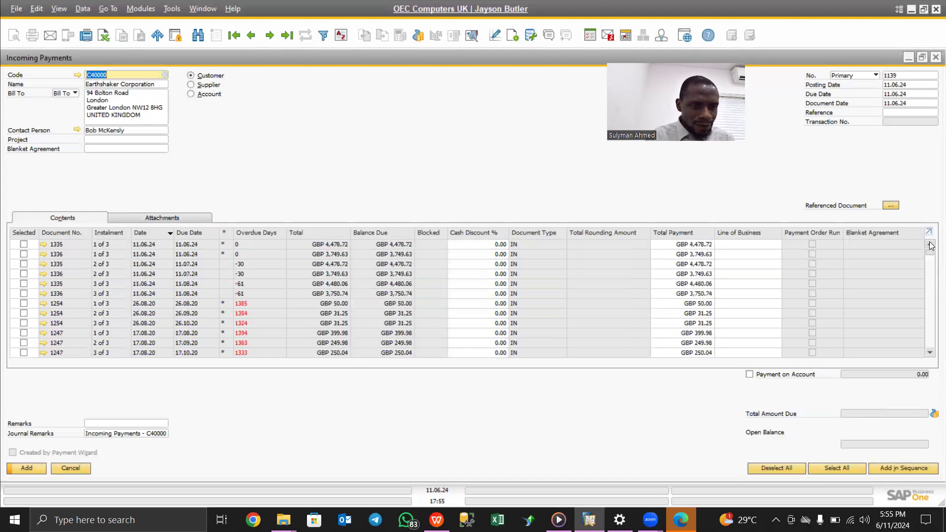
# Select all three instalments of AR Reserve Invoice 1336 for payment.
pyautogui.click(24, 274)
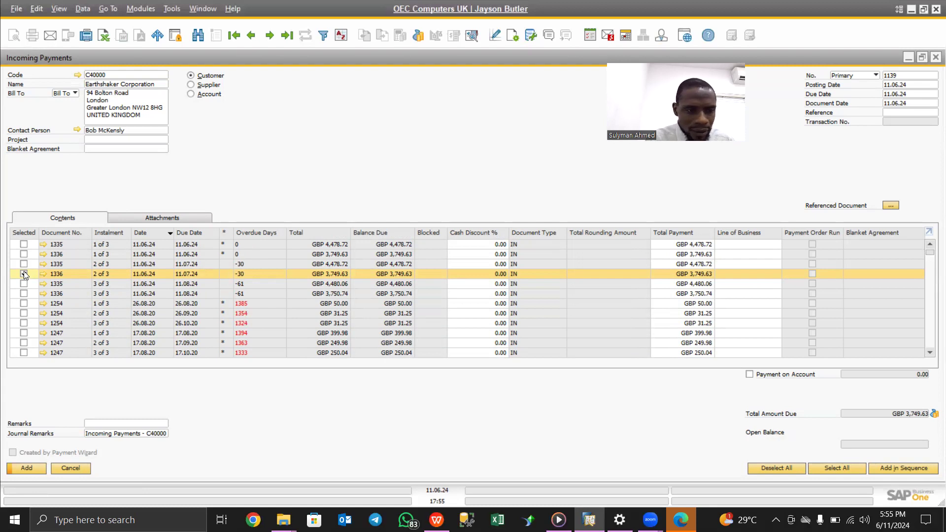
pyautogui.click(24, 274)
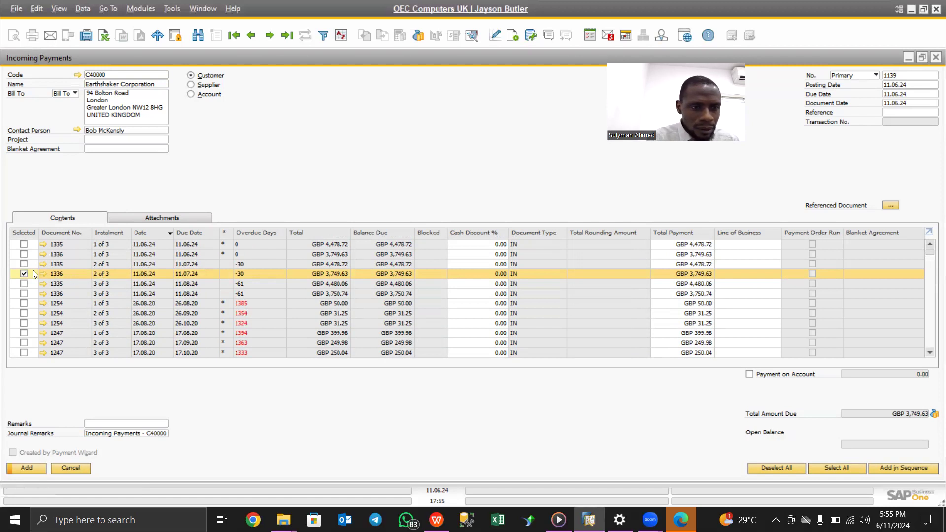
pyautogui.click(23, 295)
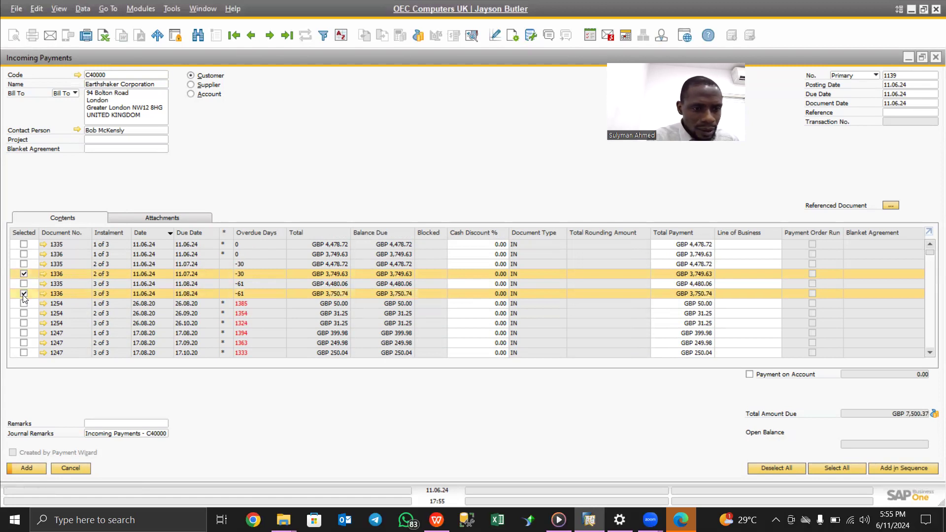
pyautogui.click(24, 255)
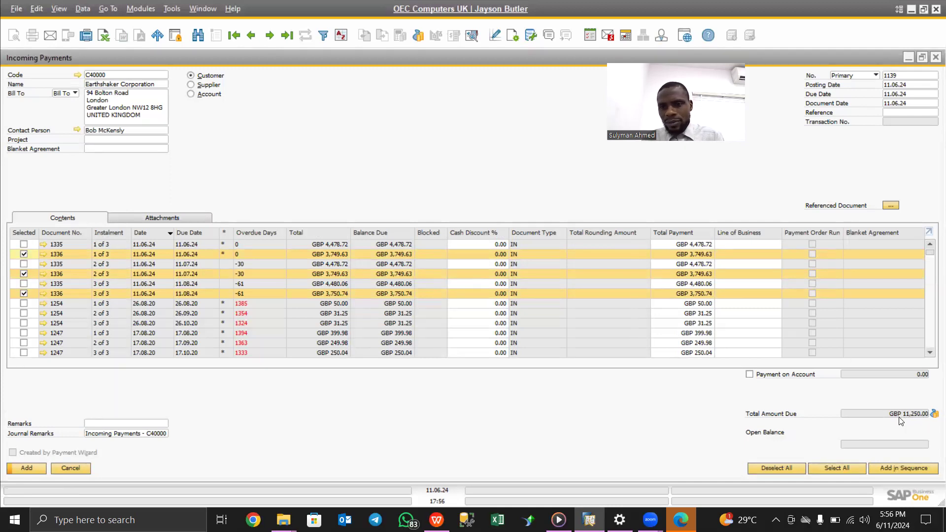
# Set the incoming payment's payment means to cash for the full balance due of GBP 11,250.00, using the Petty Cash account.
pyautogui.rightClick(304, 131)
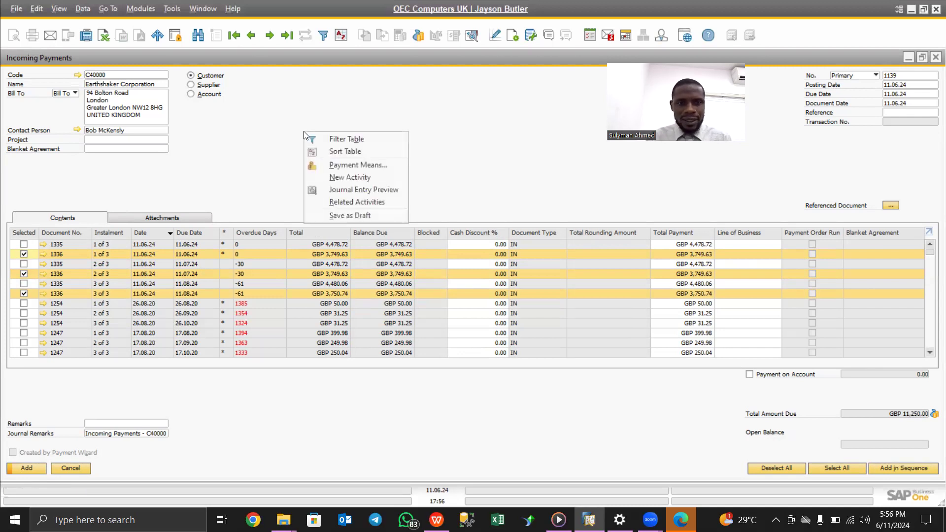
pyautogui.click(363, 164)
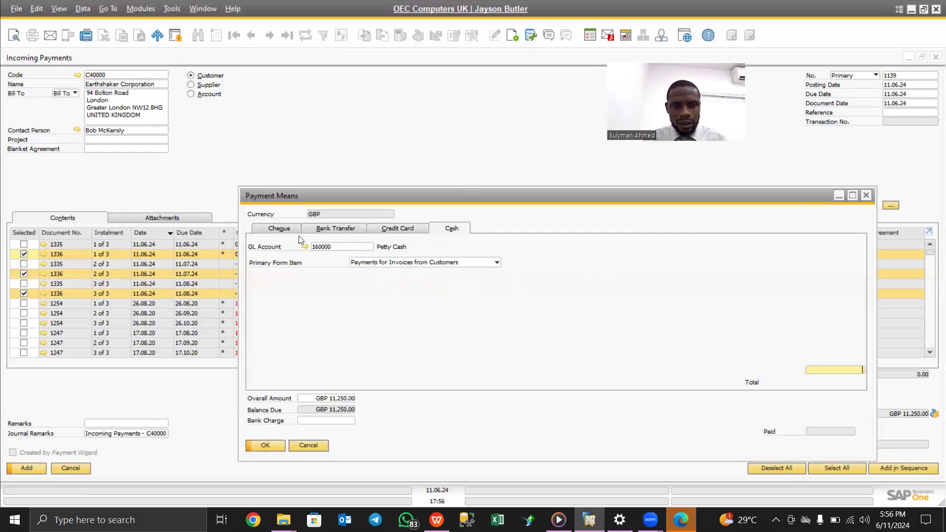
pyautogui.click(325, 228)
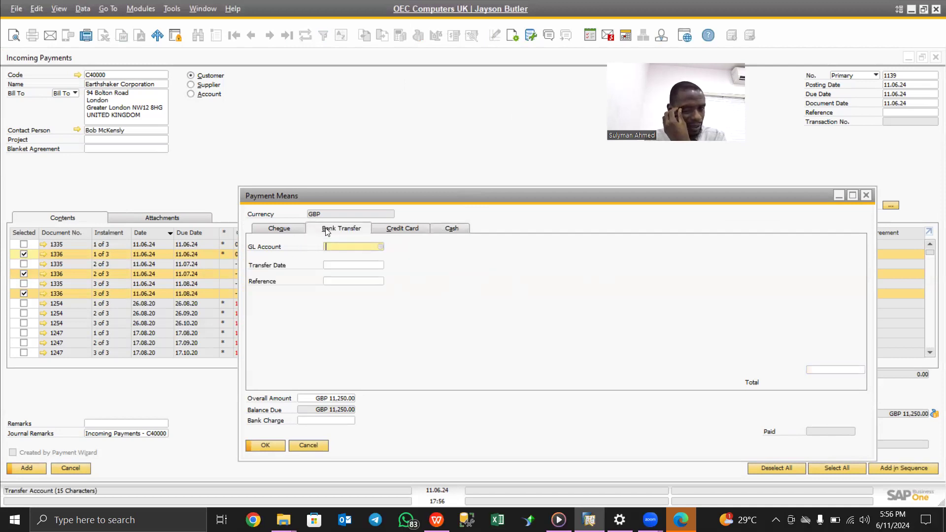
pyautogui.click(279, 228)
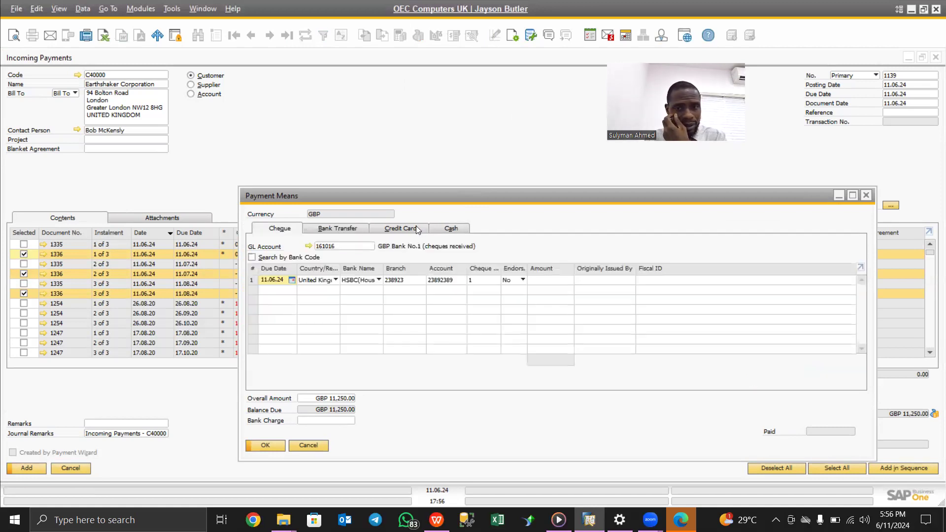
pyautogui.click(457, 228)
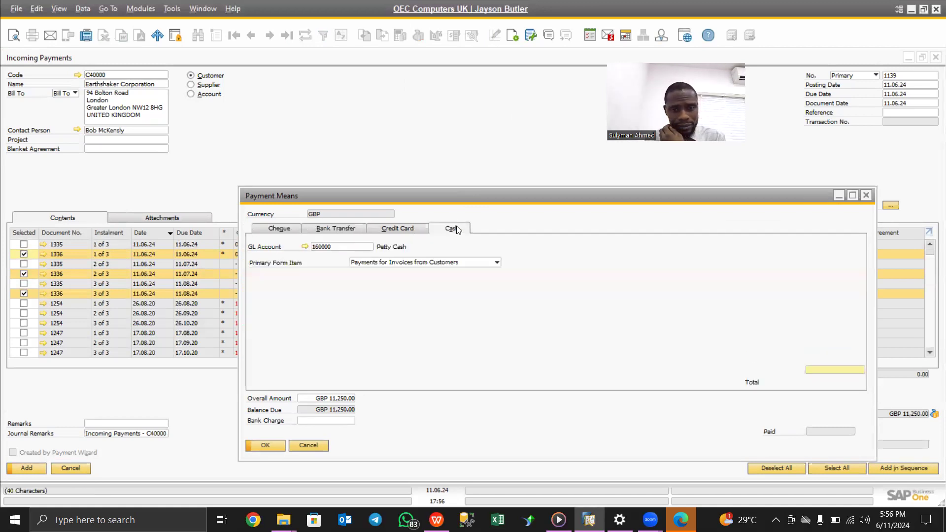
pyautogui.rightClick(821, 370)
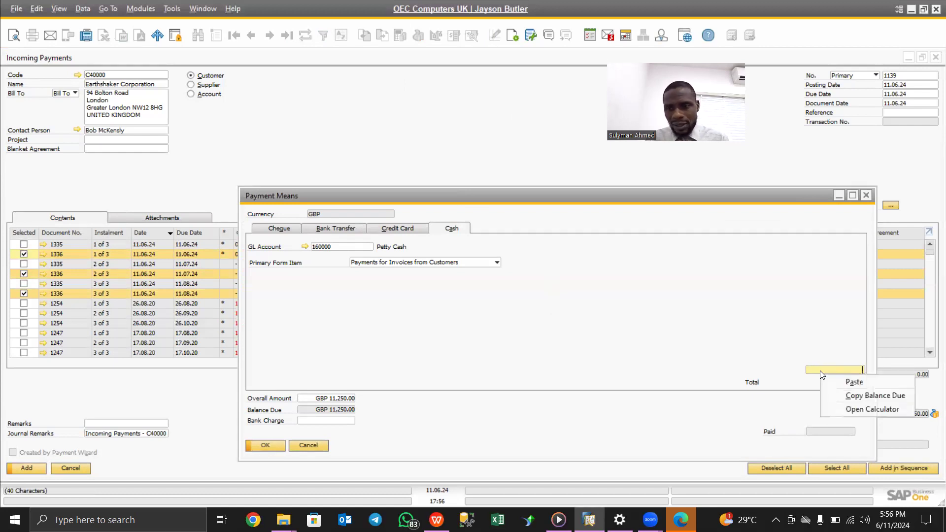
pyautogui.click(856, 394)
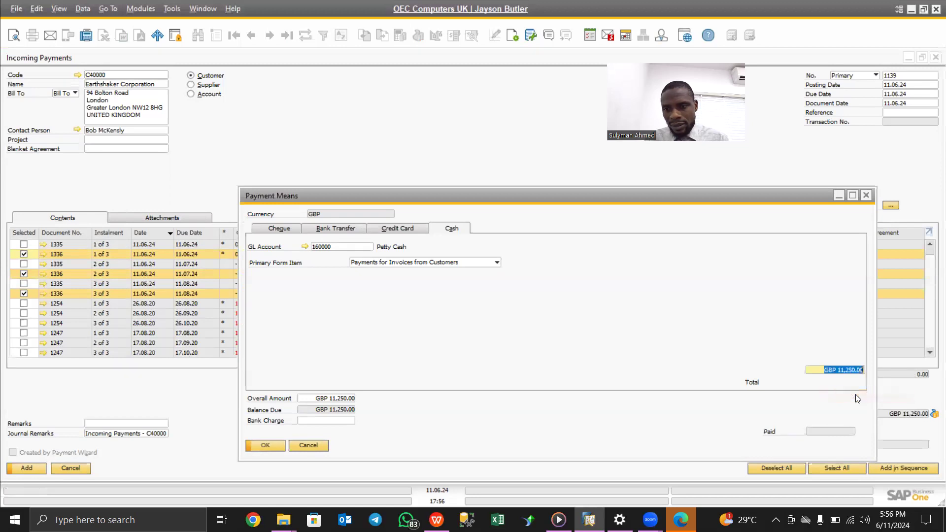
pyautogui.click(824, 368)
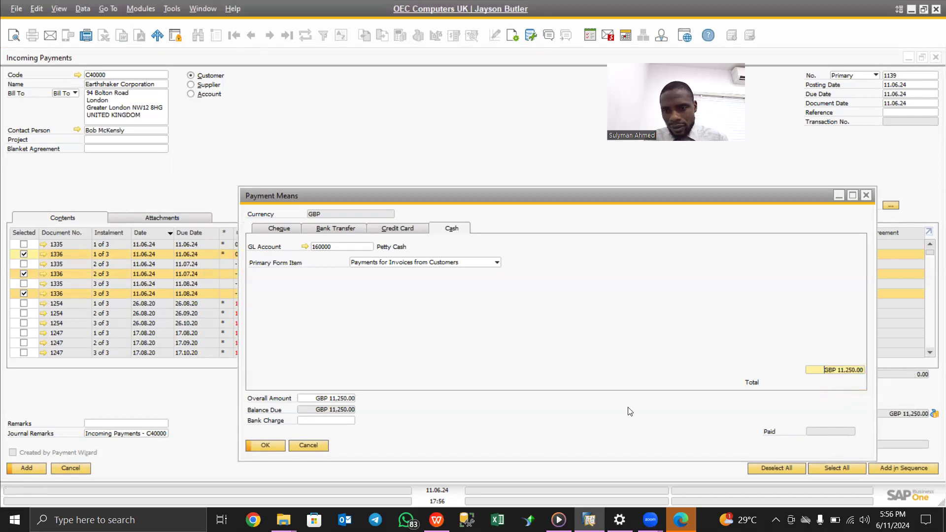
pyautogui.click(261, 446)
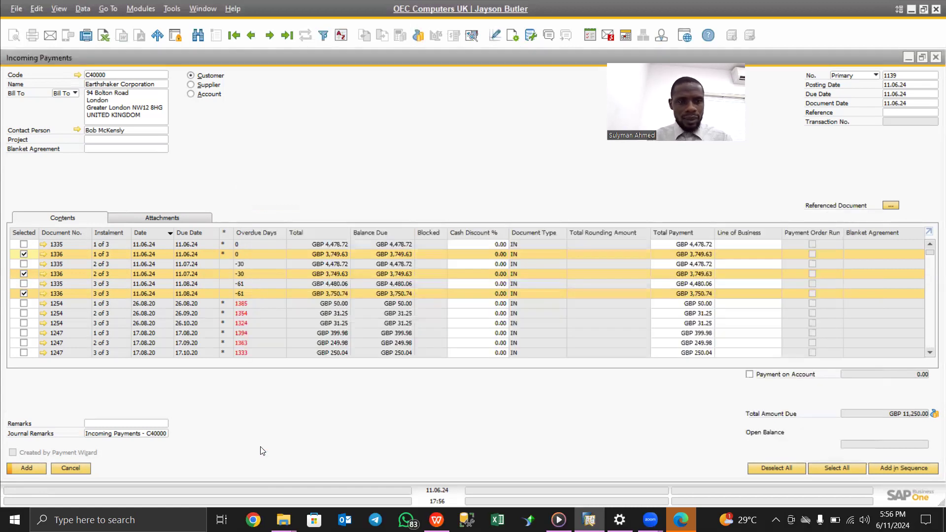
# Add the incoming payment as a final document and close the Incoming Payments window.
pyautogui.click(28, 468)
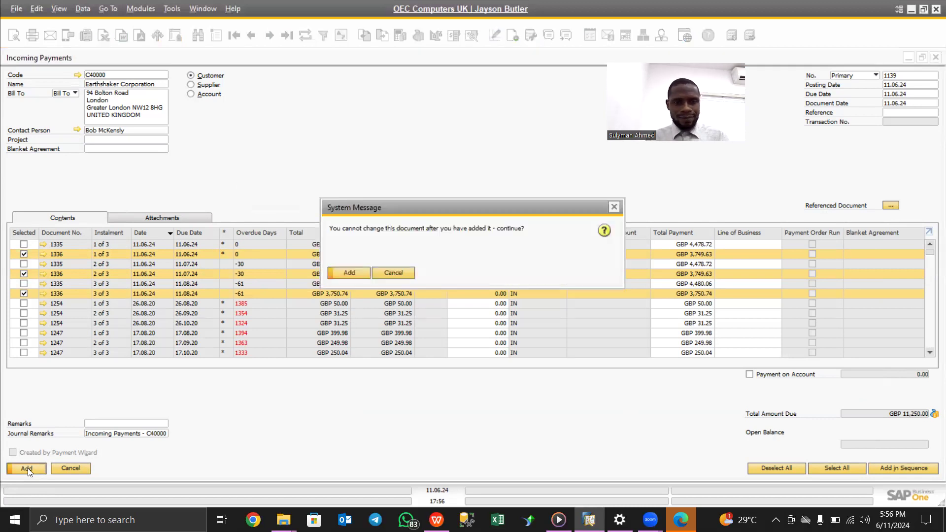
pyautogui.click(350, 272)
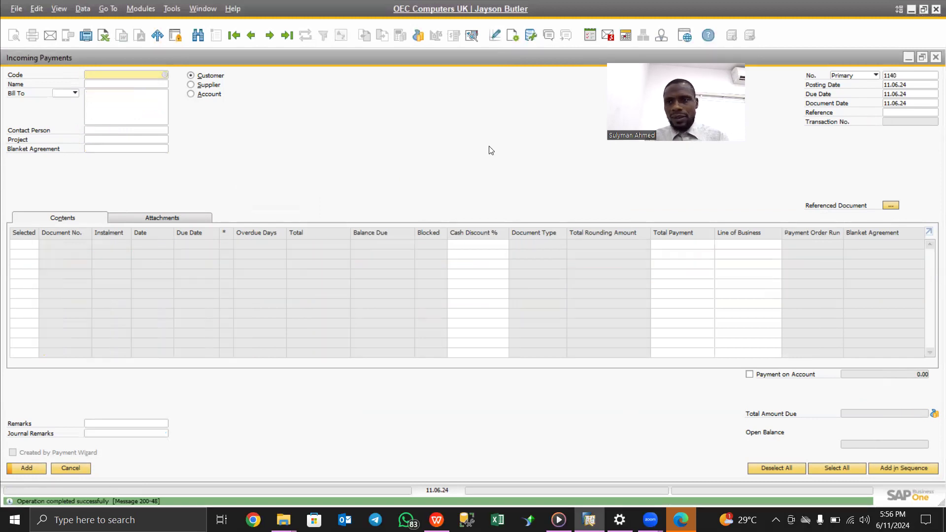
pyautogui.click(936, 57)
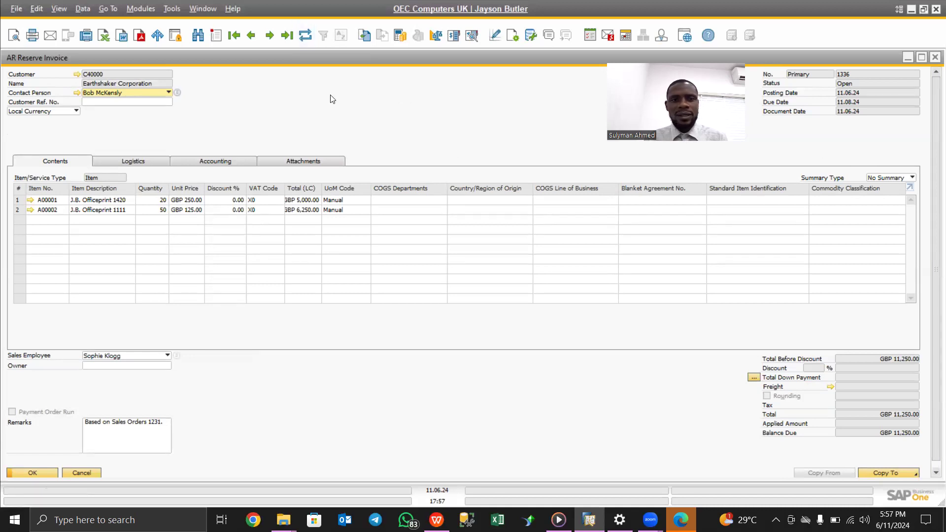
# Refresh the AR Reserve Invoice, check its payment status, and view its relationship map.
pyautogui.click(305, 36)
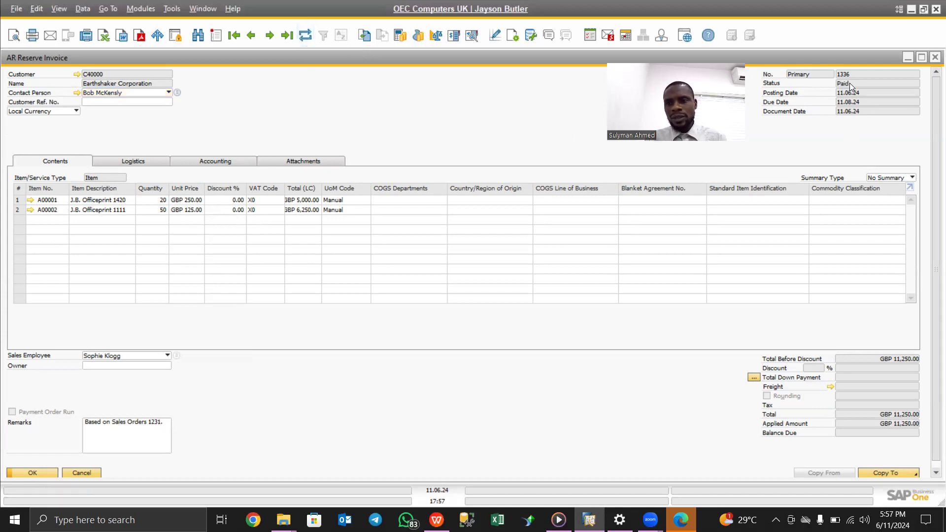
pyautogui.rightClick(337, 131)
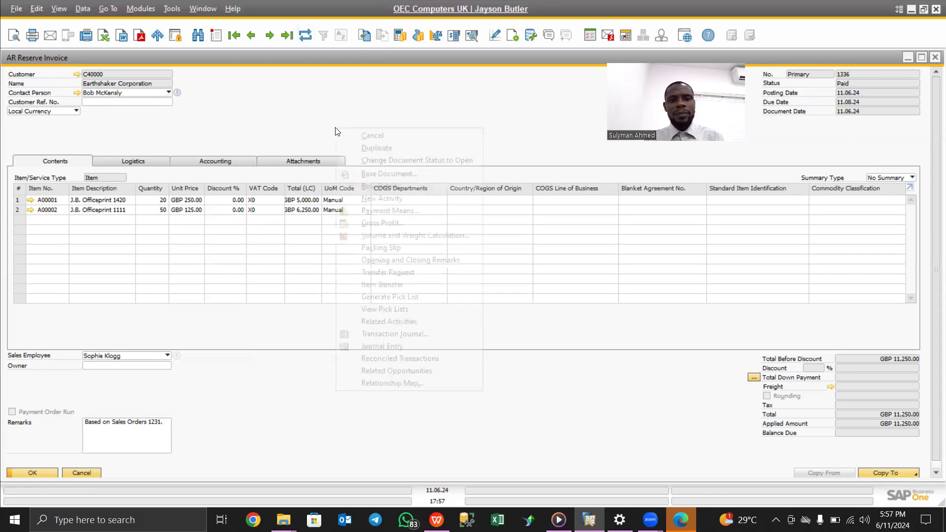
pyautogui.click(382, 380)
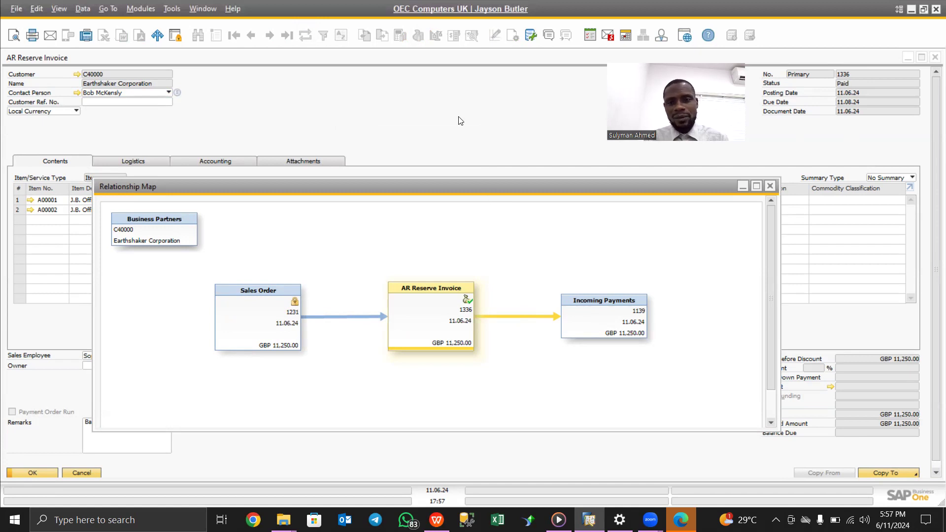
pyautogui.click(770, 187)
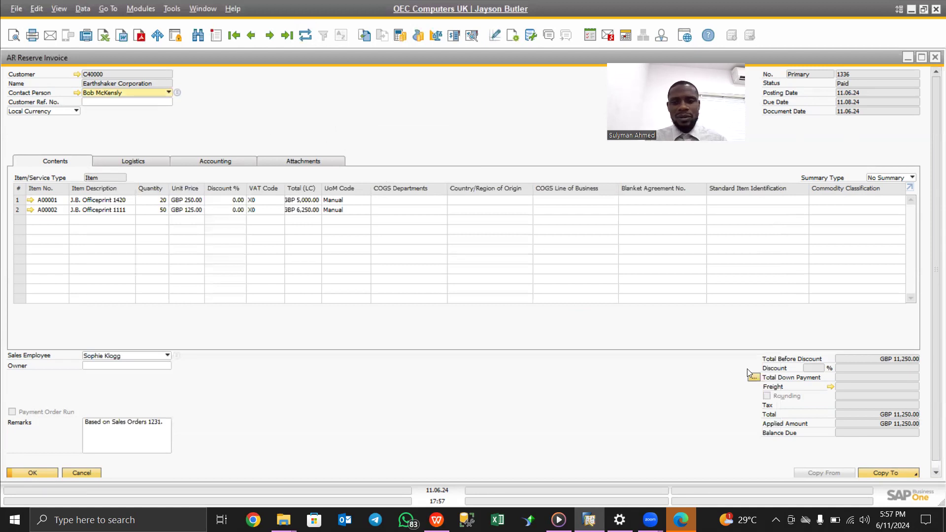
# Copy AR Reserve Invoice 1336 to a Delivery and maximise the new document.
pyautogui.scroll(-1, 933, 435)
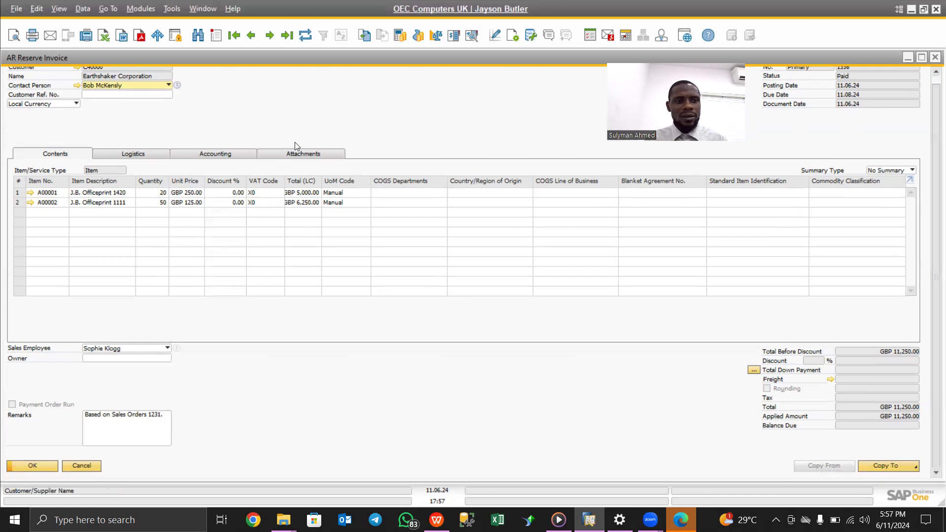
pyautogui.click(894, 465)
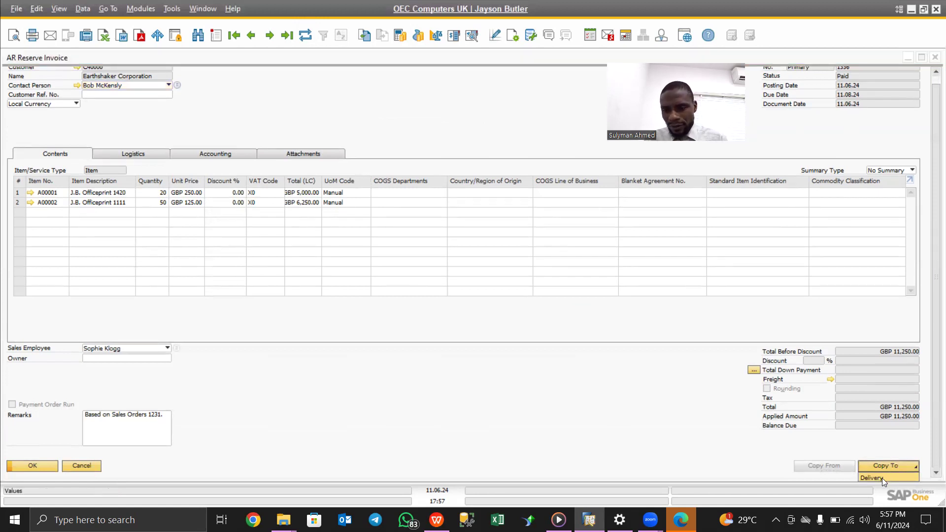
pyautogui.click(882, 478)
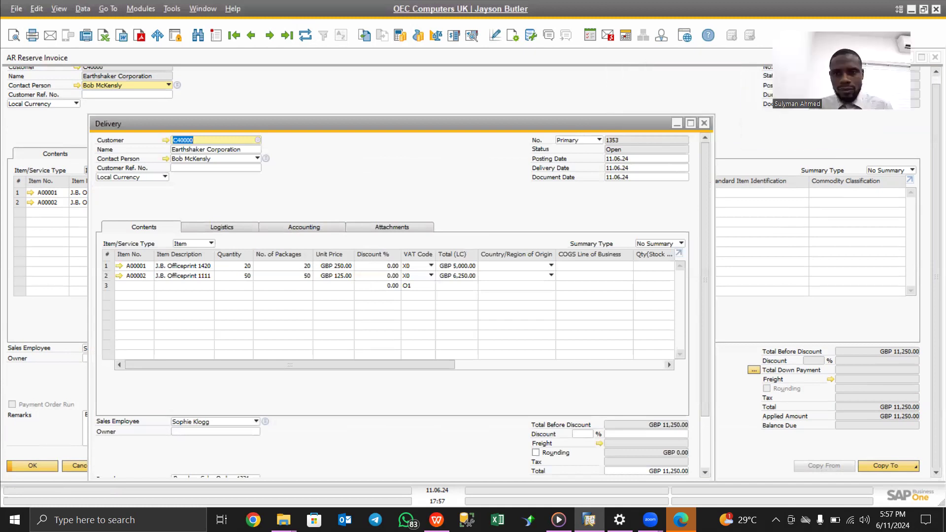
pyautogui.click(690, 123)
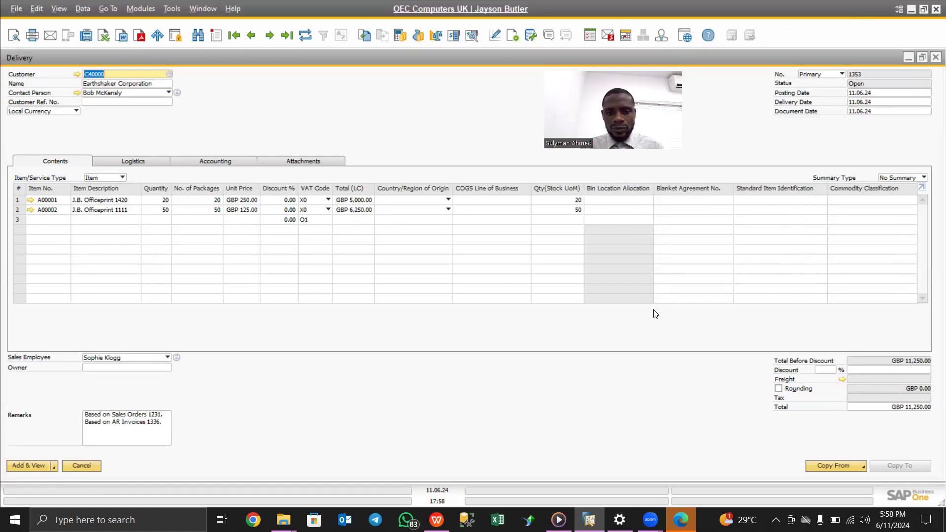
# Set the unsaved Delivery aside and review the links and status marks in the AR Reserve Invoice's relationship map.
pyautogui.click(908, 58)
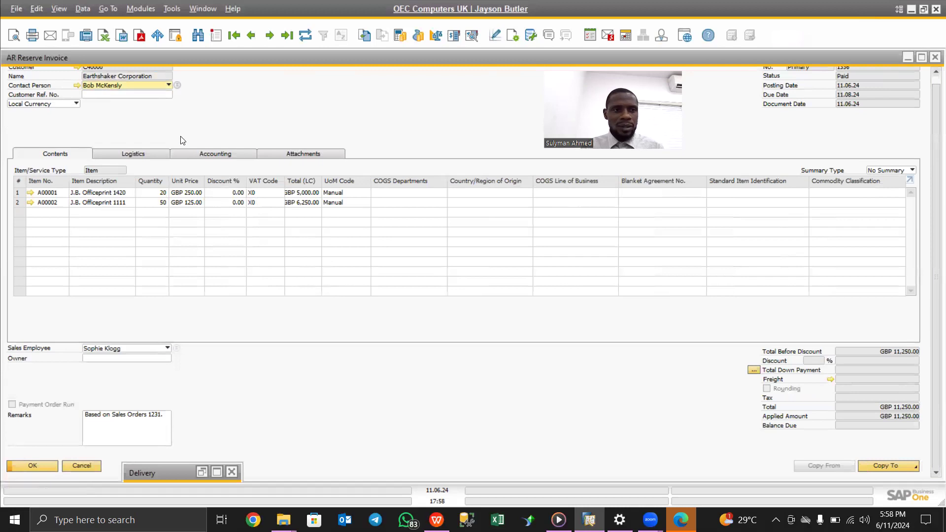
pyautogui.rightClick(277, 105)
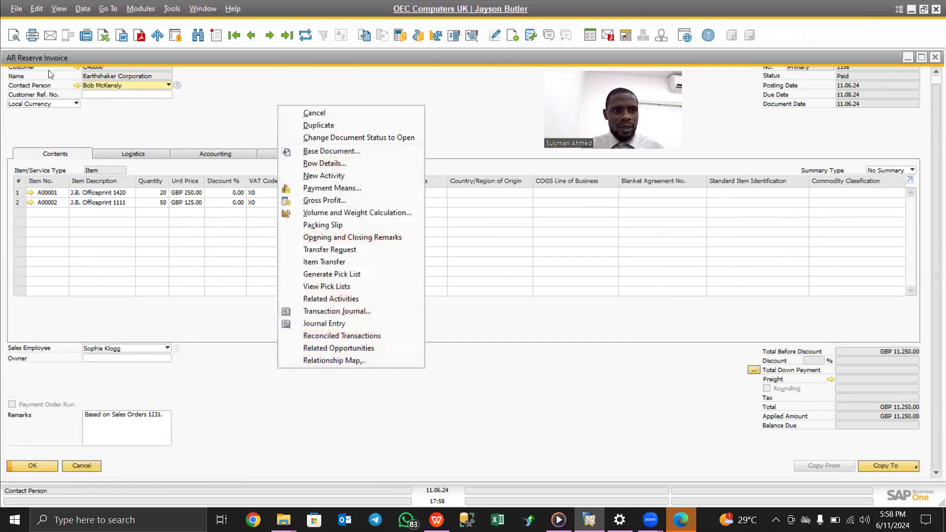
pyautogui.click(335, 360)
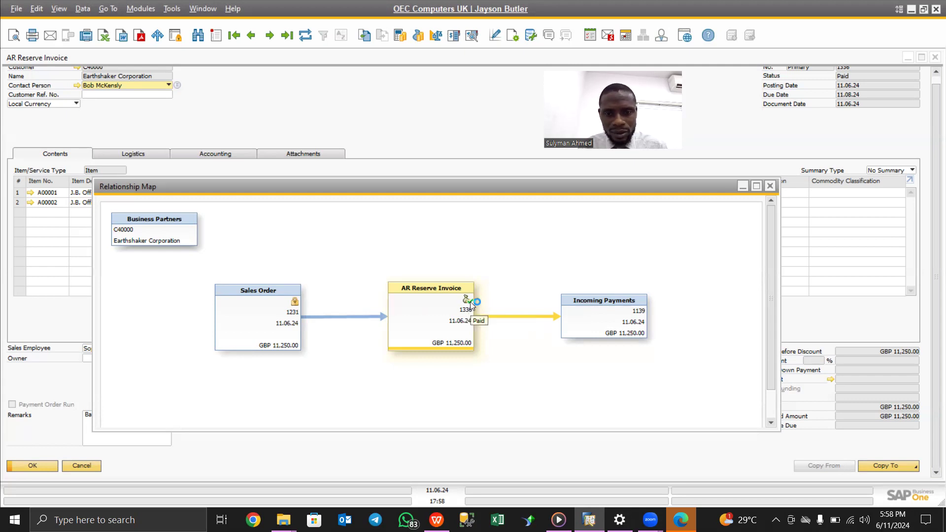
pyautogui.click(770, 186)
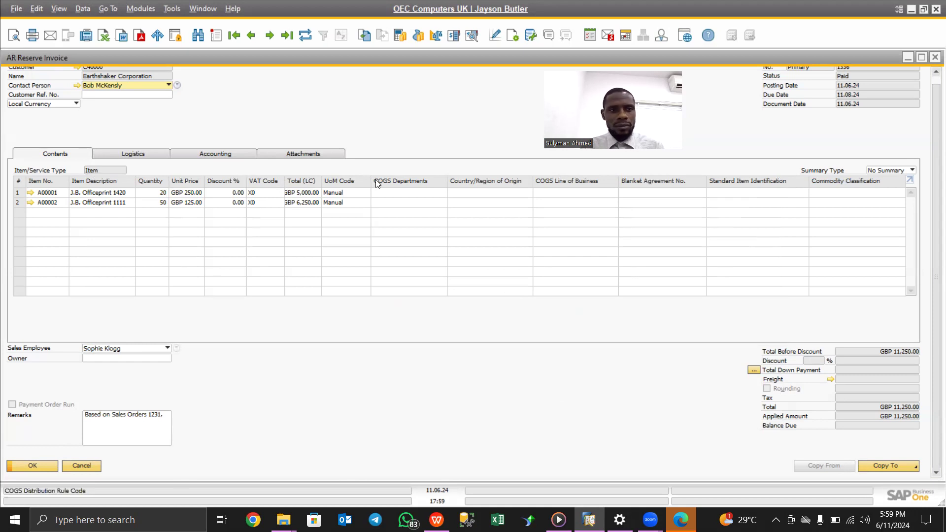
# Return to the Delivery based on the AR Reserve Invoice, add it as a final document, and close it.
pyautogui.click(909, 57)
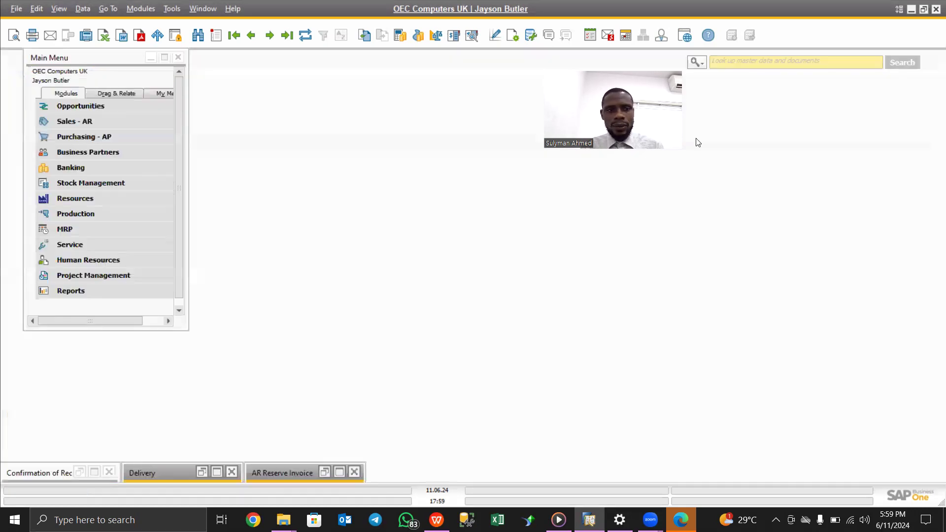
pyautogui.click(217, 472)
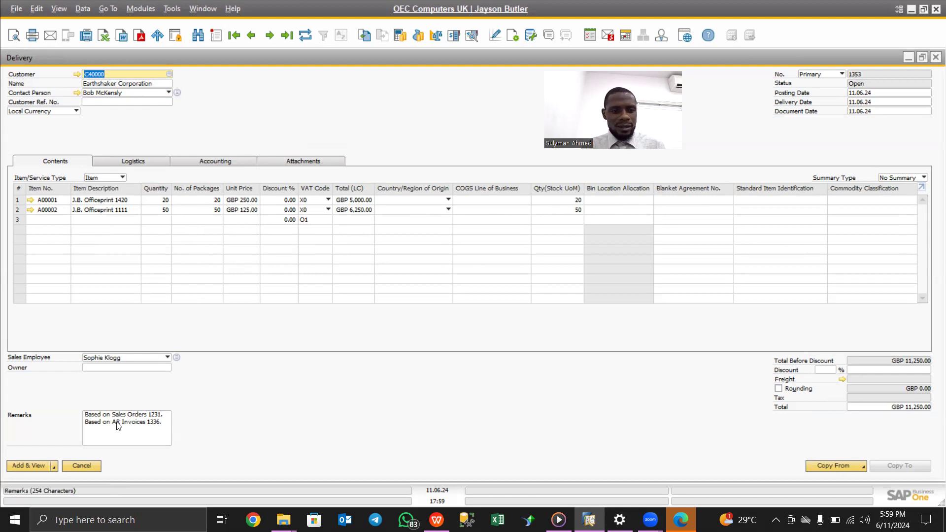
pyautogui.click(31, 465)
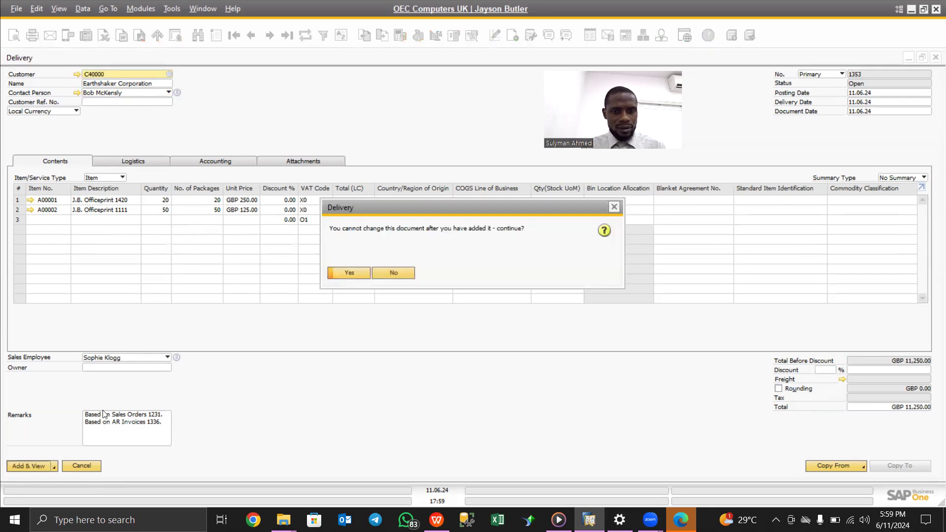
pyautogui.click(356, 274)
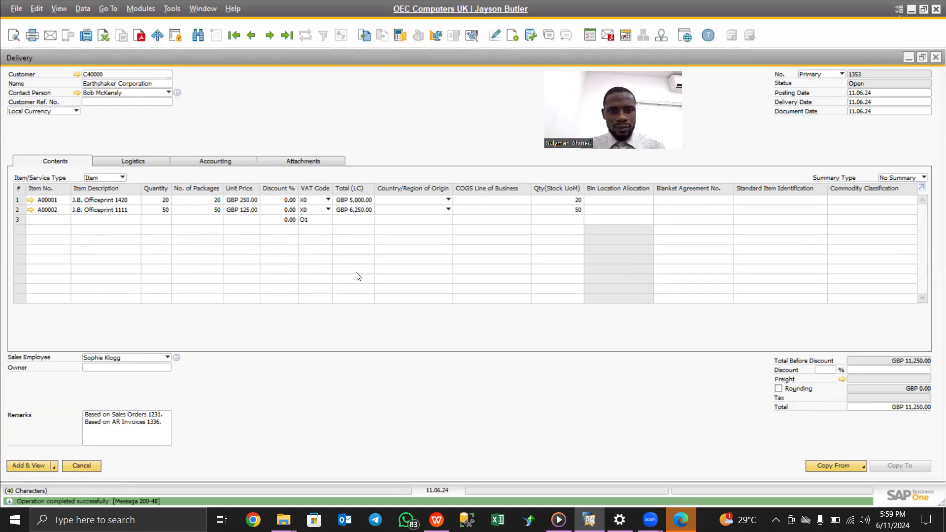
pyautogui.click(935, 57)
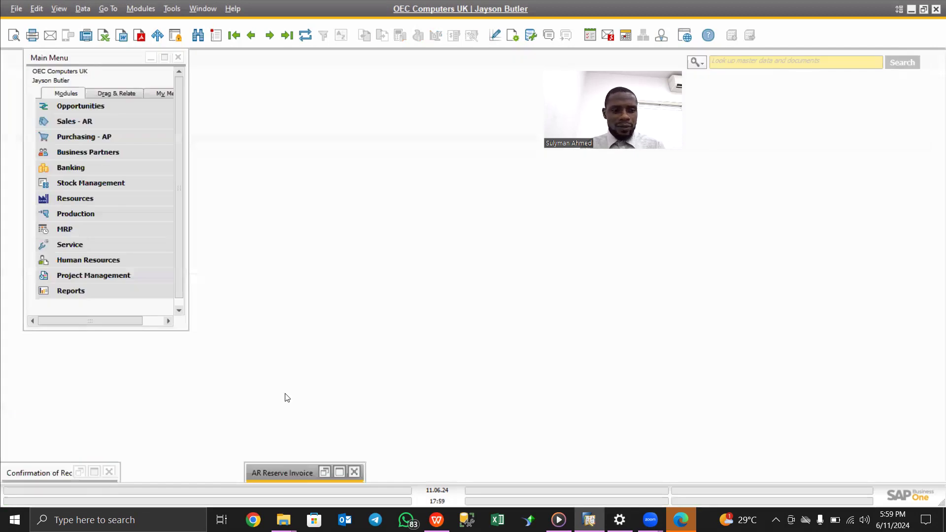
# Check the AR Reserve Invoice's status and its relationship map, moving the Delivery box below the link to the incoming payment.
pyautogui.click(340, 472)
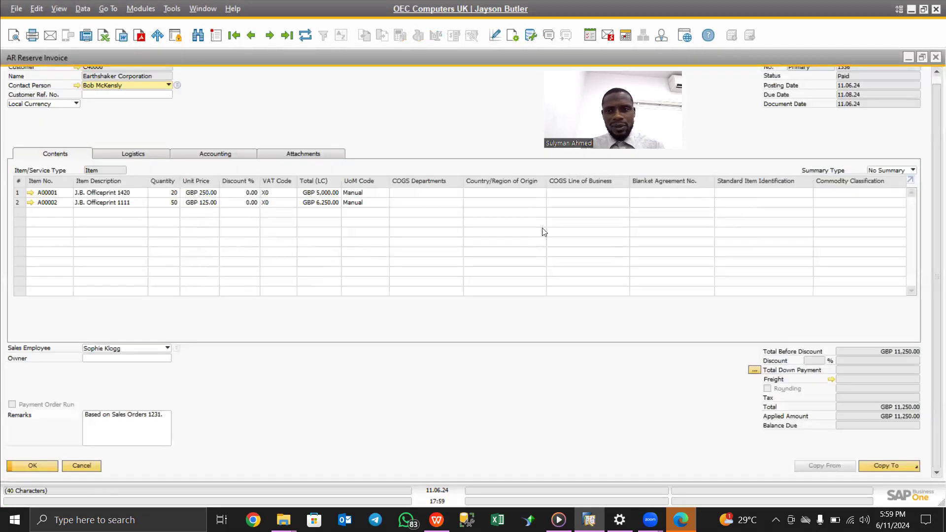
pyautogui.scroll(2, 930, 136)
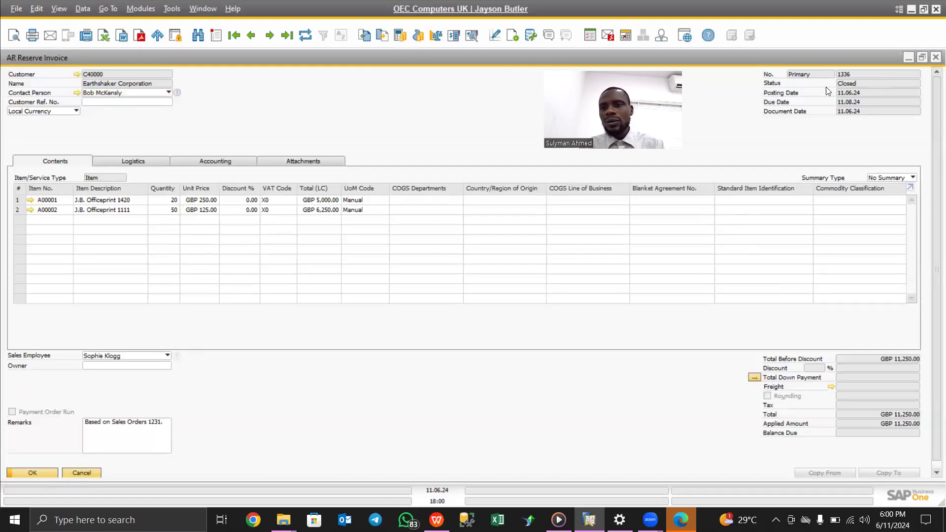
pyautogui.rightClick(340, 118)
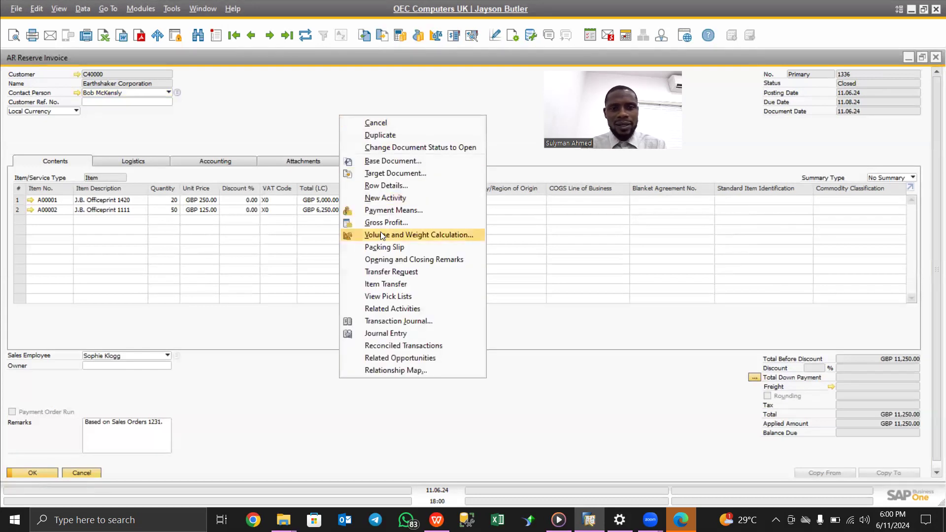
pyautogui.click(398, 370)
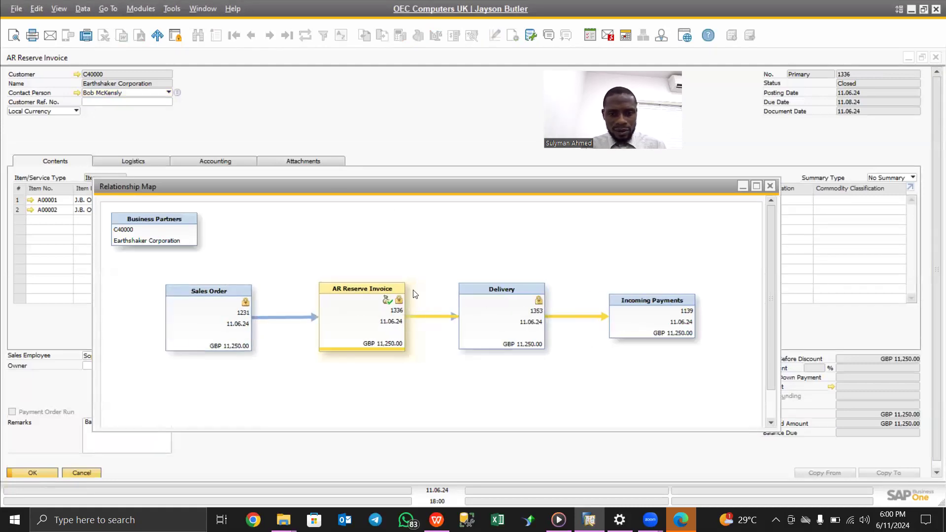
pyautogui.moveTo(489, 315); pyautogui.dragTo(490, 369)
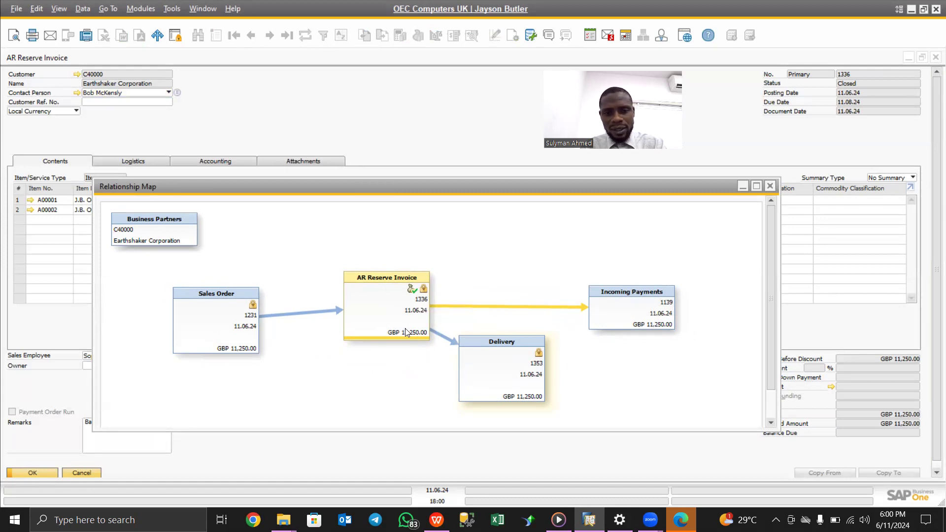
pyautogui.click(743, 186)
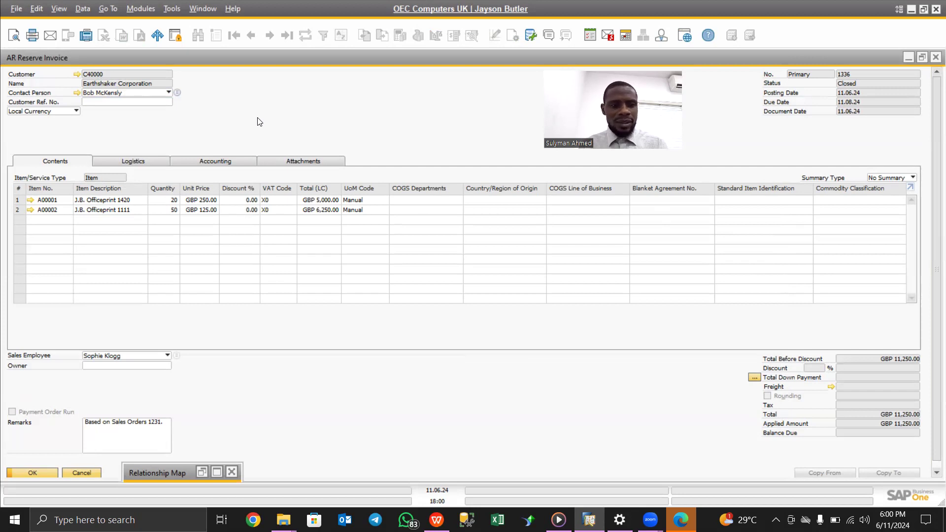
# Start a new AR Reserve Invoice for customer C40000, Earthshaker Corporation, continuing despite the exceeded credit limit.
pyautogui.click(140, 8)
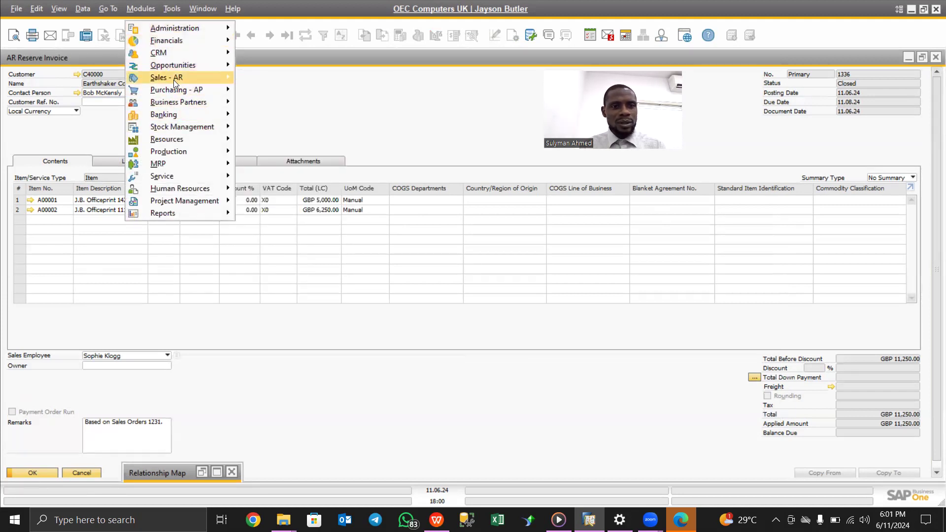
pyautogui.moveTo(173, 79)
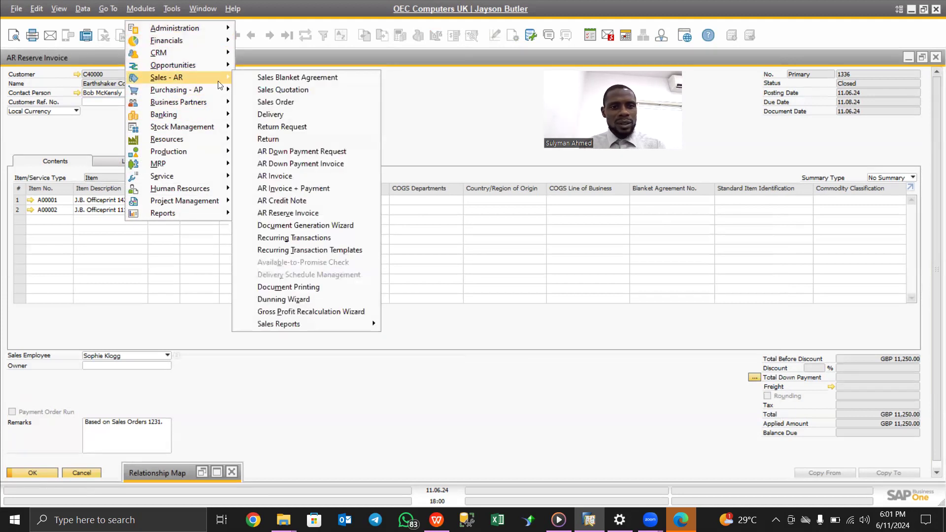
pyautogui.click(292, 213)
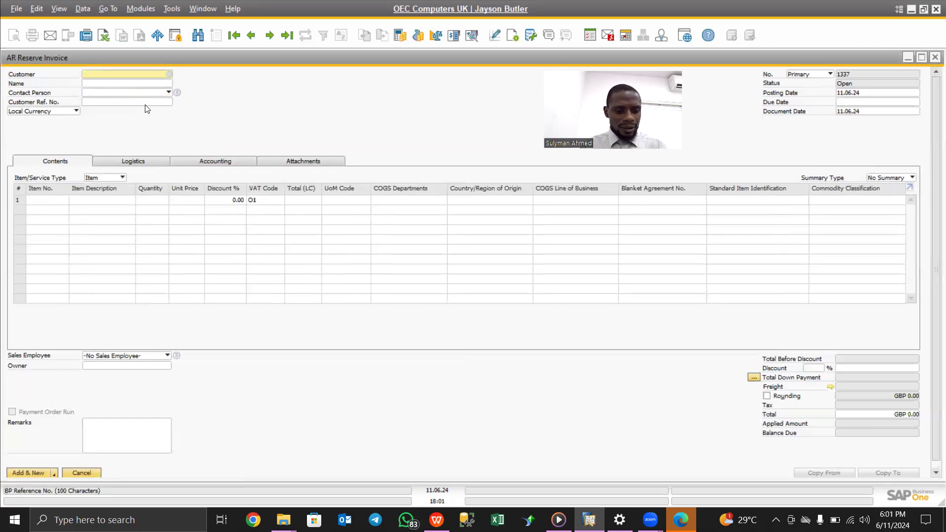
pyautogui.press('Tab')
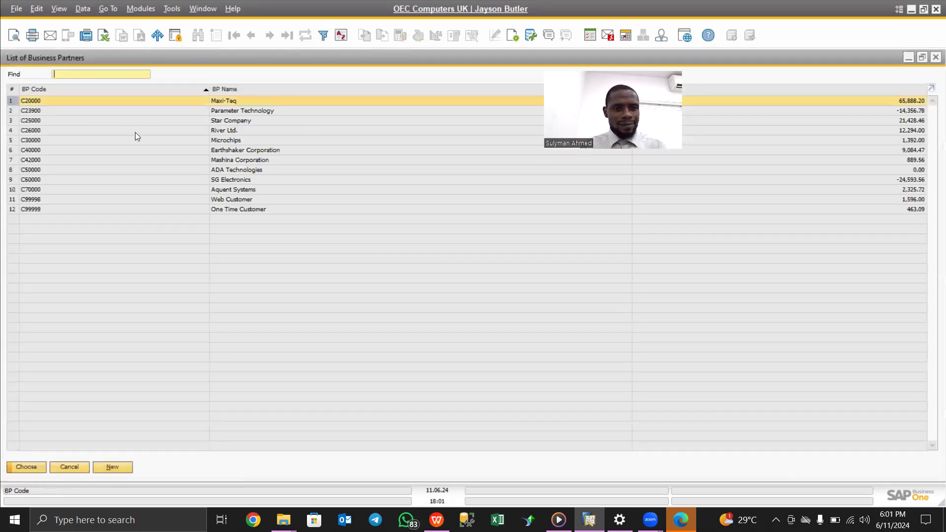
pyautogui.click(220, 148)
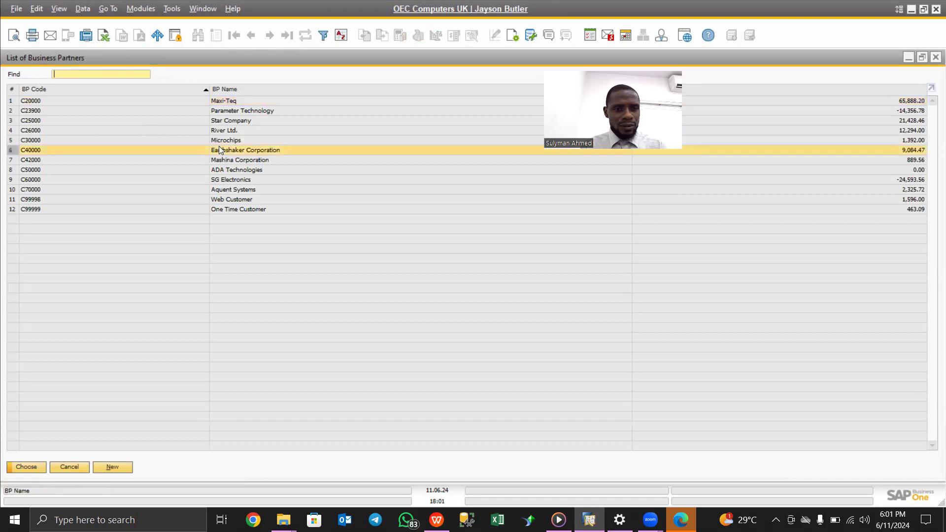
pyautogui.click(34, 469)
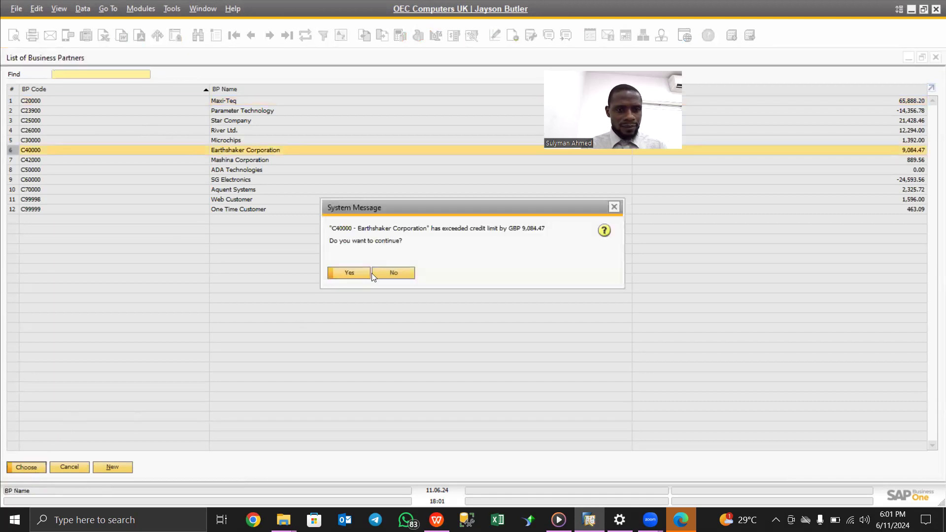
pyautogui.click(361, 274)
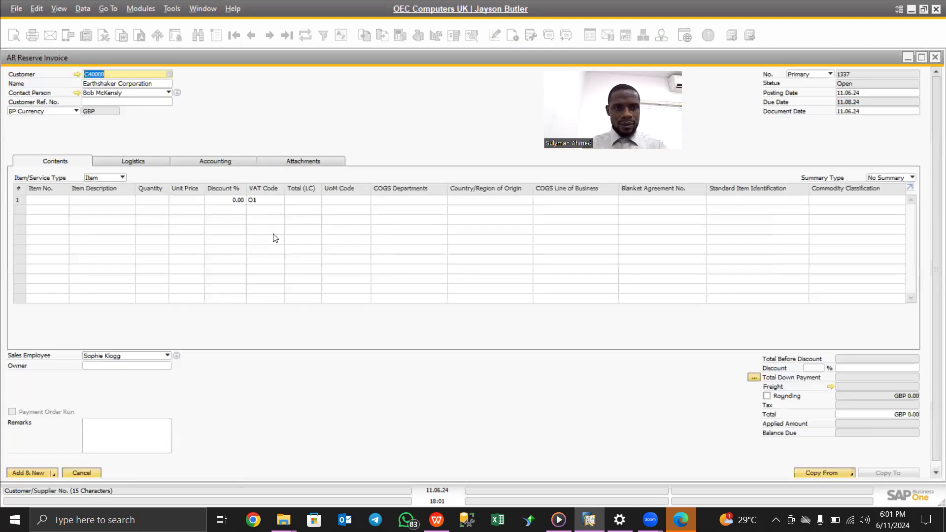
# Enter item A00001, J.B. Officeprint 1420, on the invoice's first row with a quantity of 40.
pyautogui.click(58, 201)
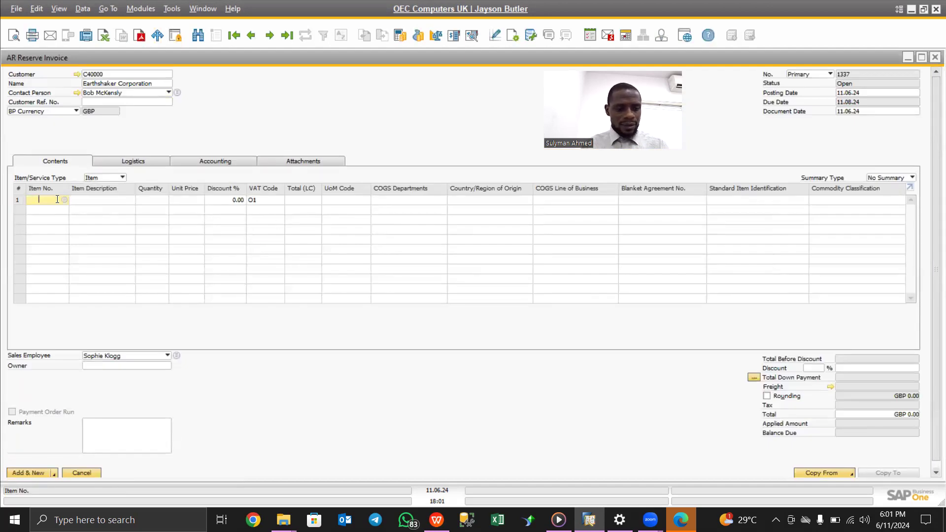
pyautogui.press('Tab')
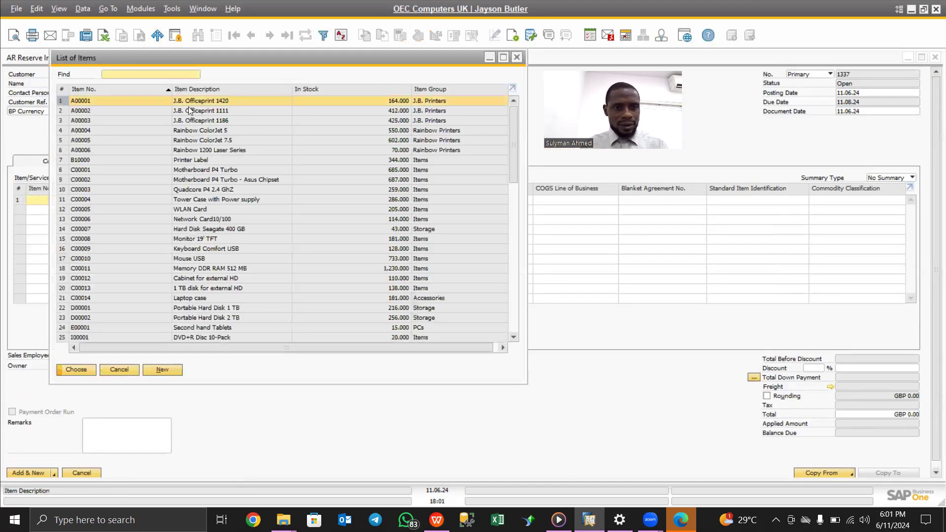
pyautogui.doubleClick(189, 104)
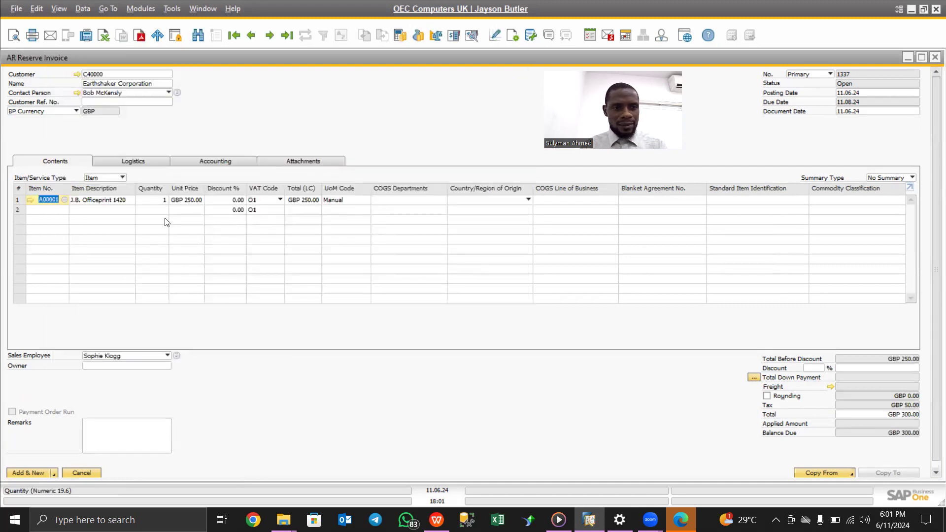
pyautogui.click(158, 201)
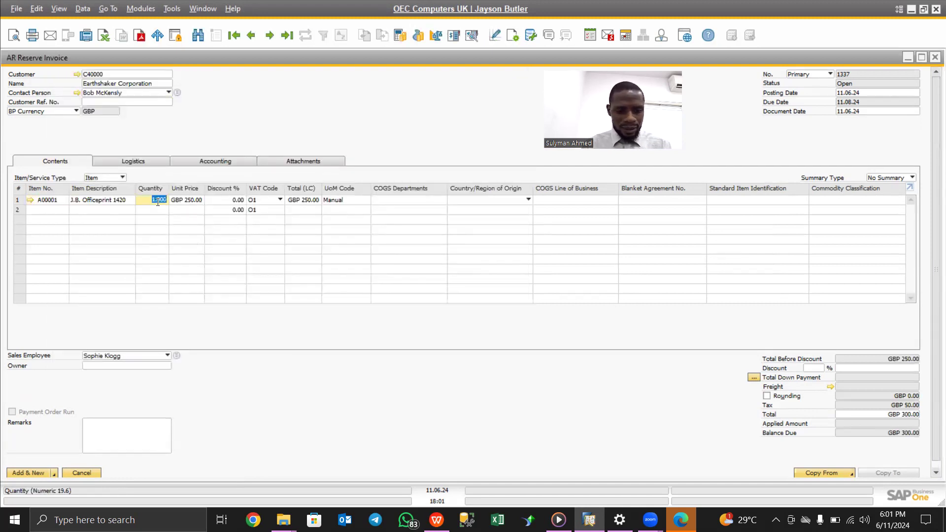
pyautogui.write('40')
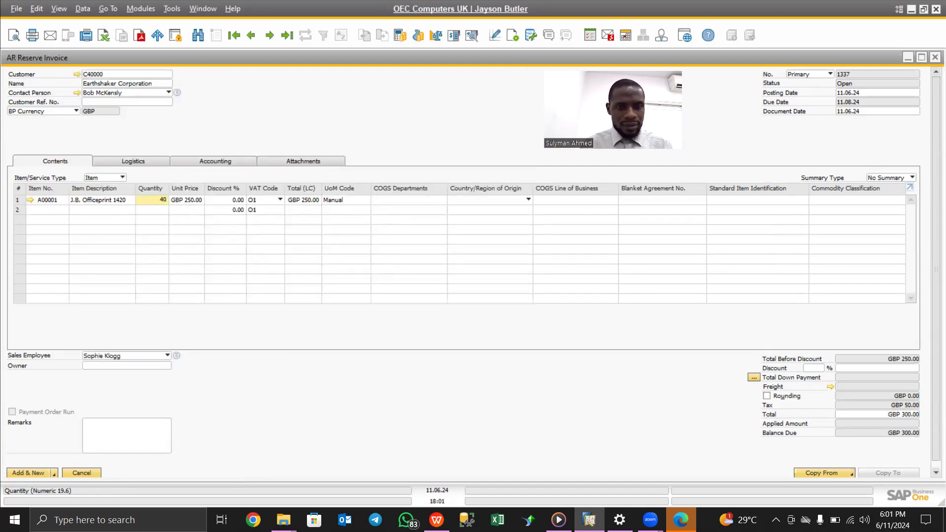
pyautogui.press('Tab')
pyautogui.press('Tab')
pyautogui.press('Tab')
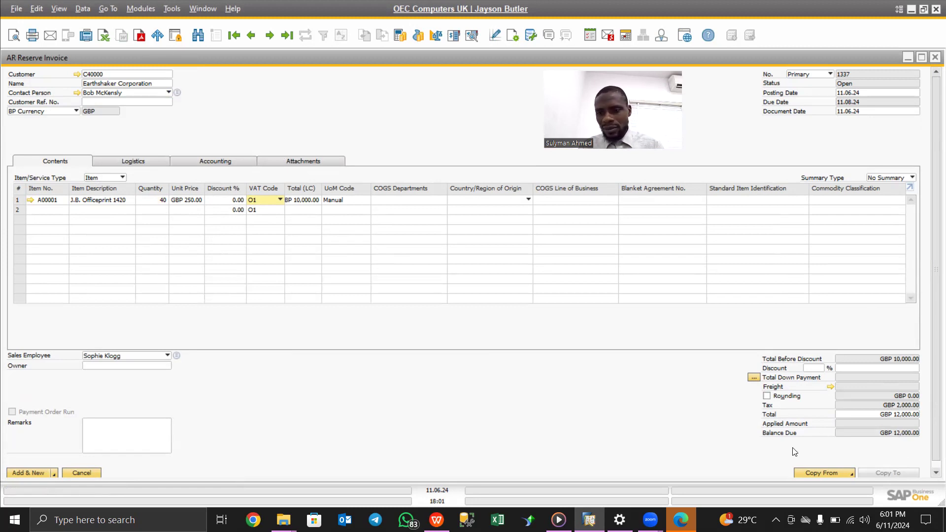
# Add the AR Reserve Invoice as a final document despite the exceeded credit limit, and bring up the newly added record.
pyautogui.click(23, 473)
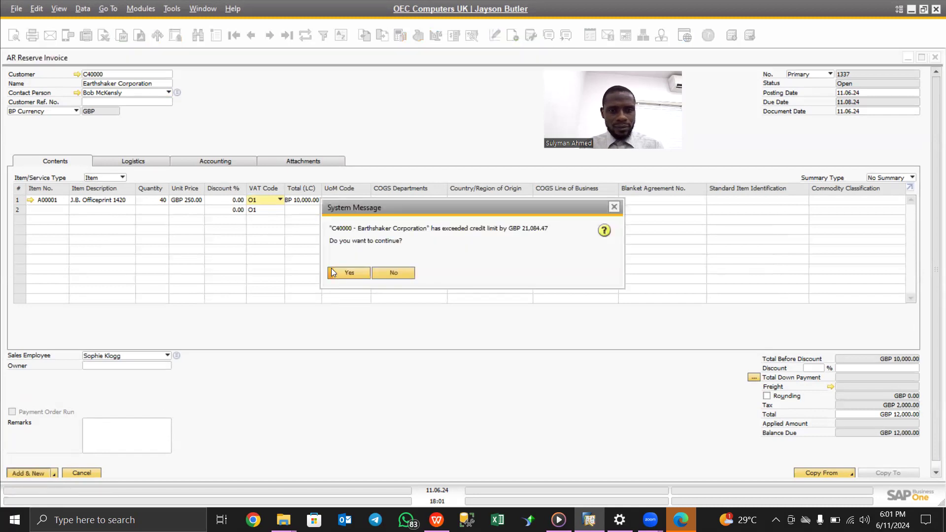
pyautogui.click(346, 273)
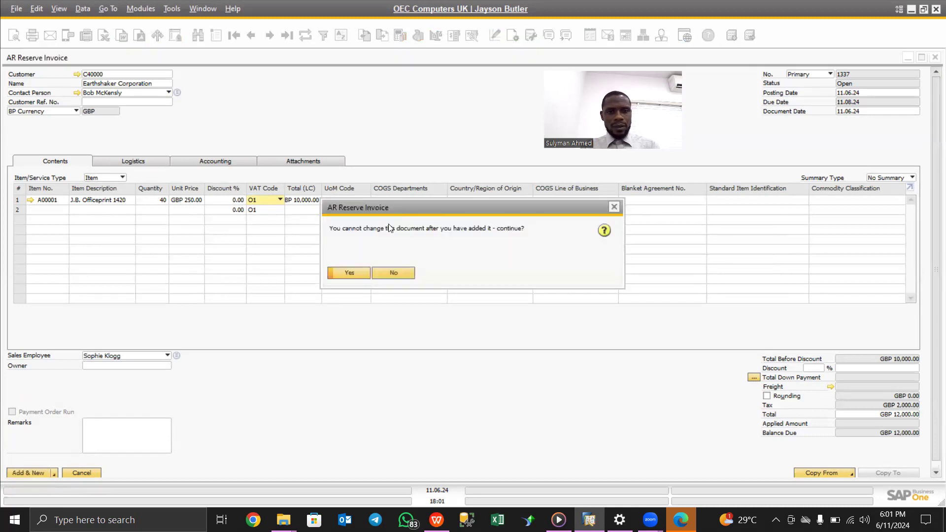
pyautogui.click(347, 272)
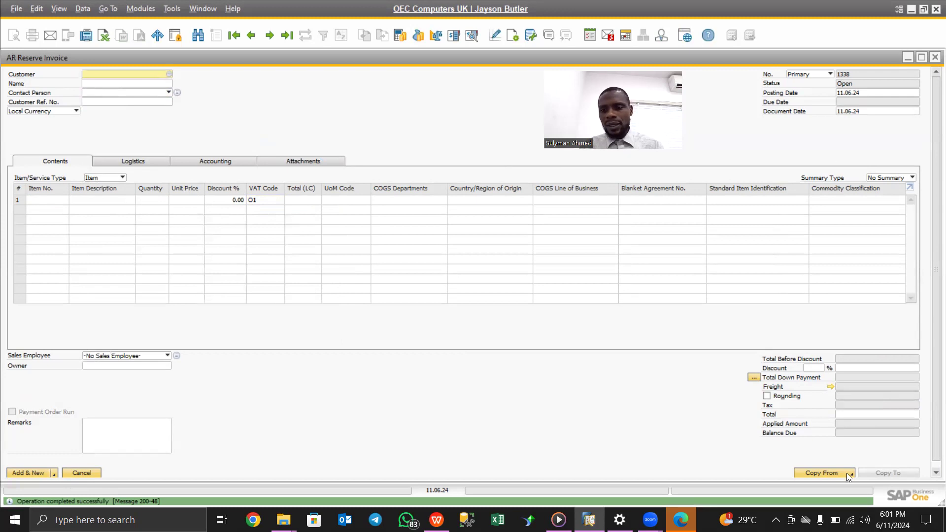
pyautogui.click(289, 40)
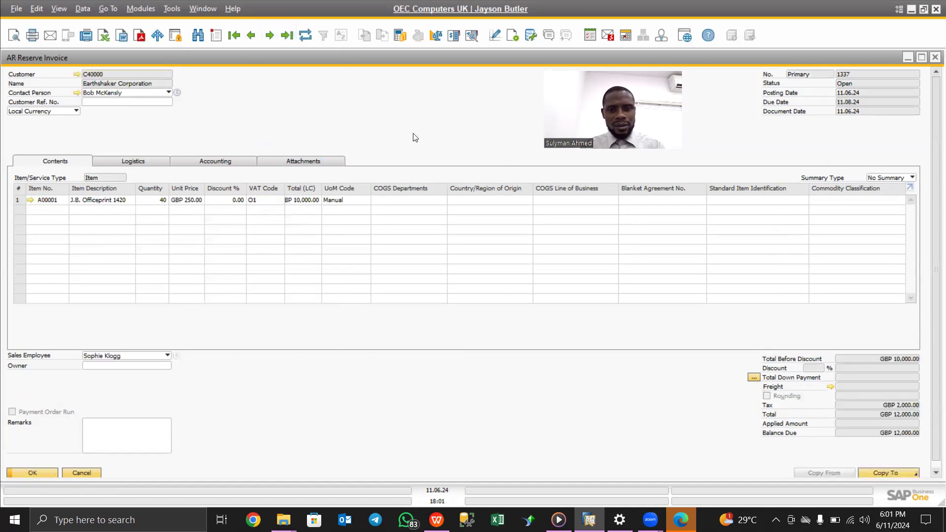
# Copy AR Reserve Invoice 1337 to a Delivery, add the Delivery as a final document, and close it.
pyautogui.click(934, 471)
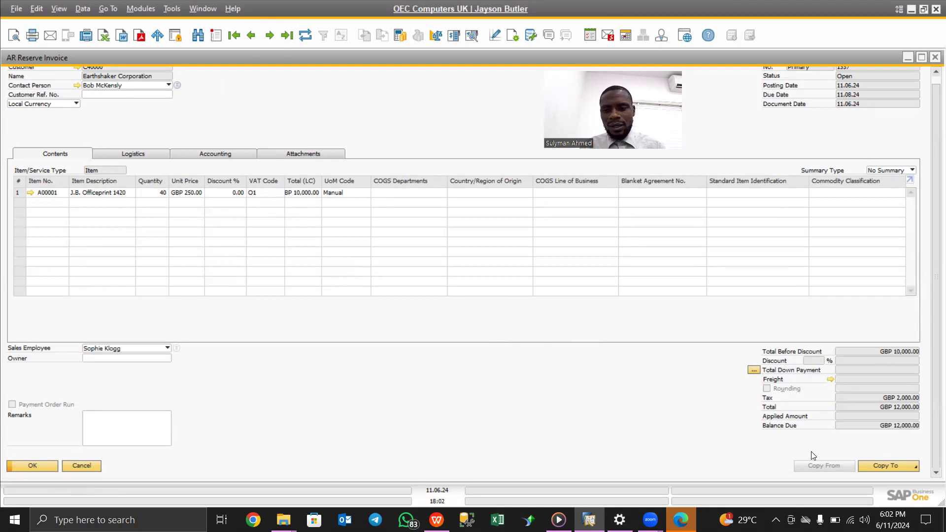
pyautogui.click(898, 465)
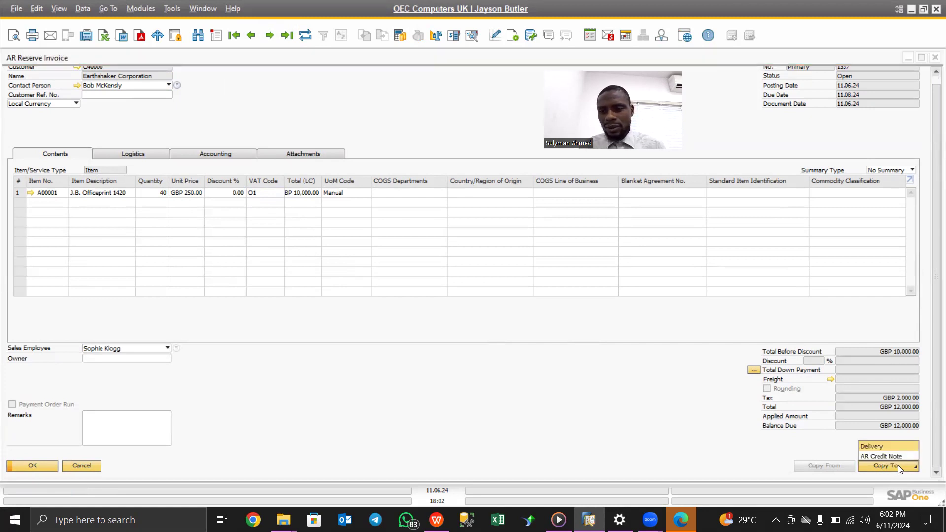
pyautogui.click(879, 446)
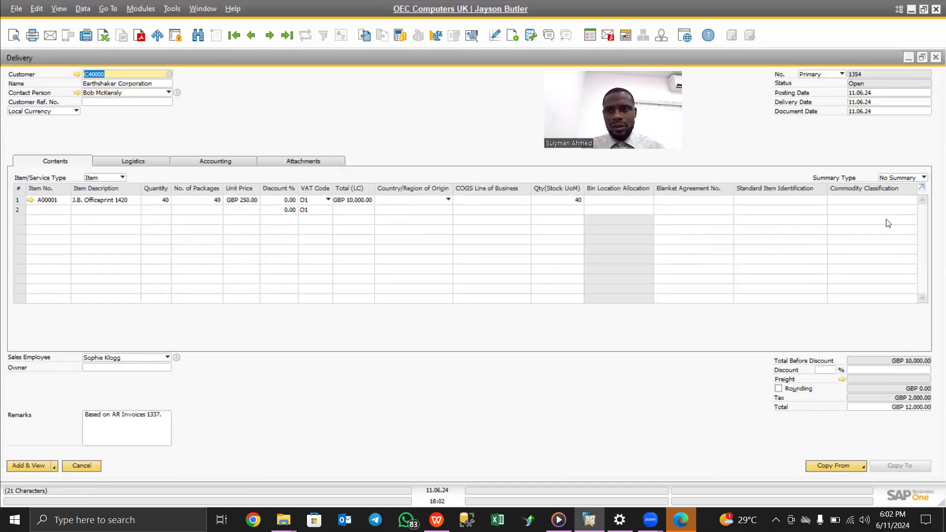
pyautogui.click(25, 465)
pyautogui.click(362, 272)
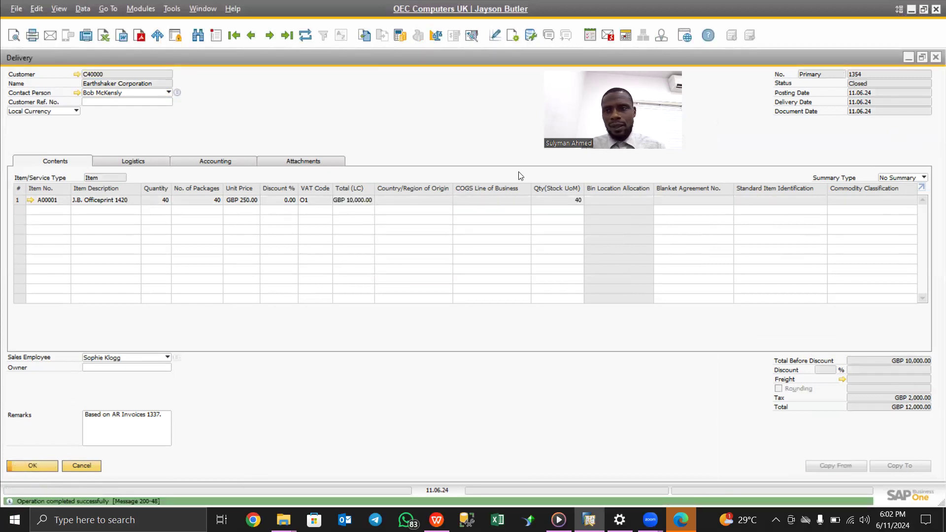
pyautogui.click(933, 58)
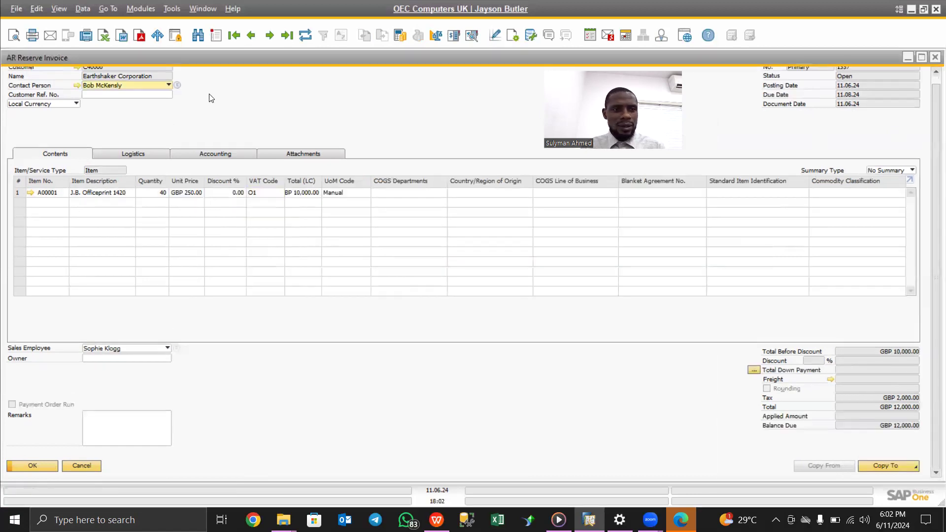
# Refresh AR Reserve Invoice 1337 and check its status and its links in the relationship map, closing the map when finished.
pyautogui.scroll(1, 248, 136)
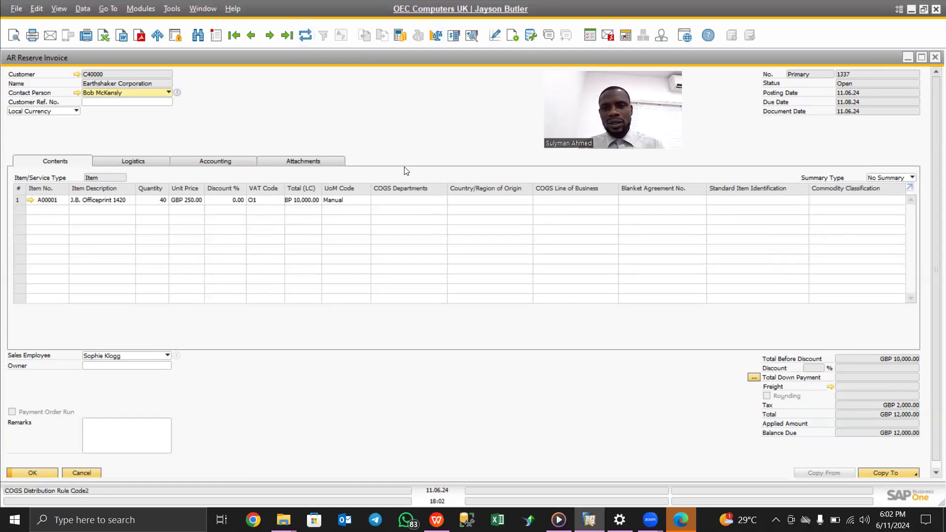
pyautogui.click(307, 41)
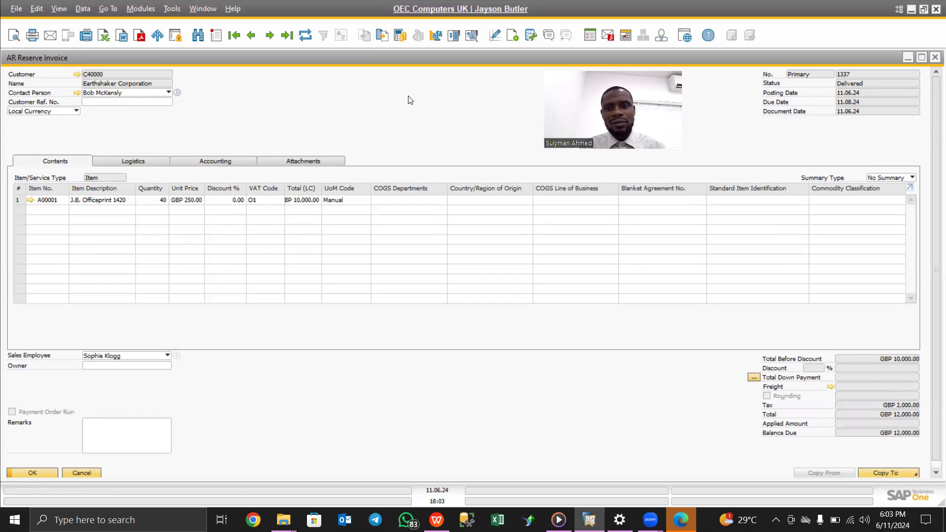
pyautogui.rightClick(412, 121)
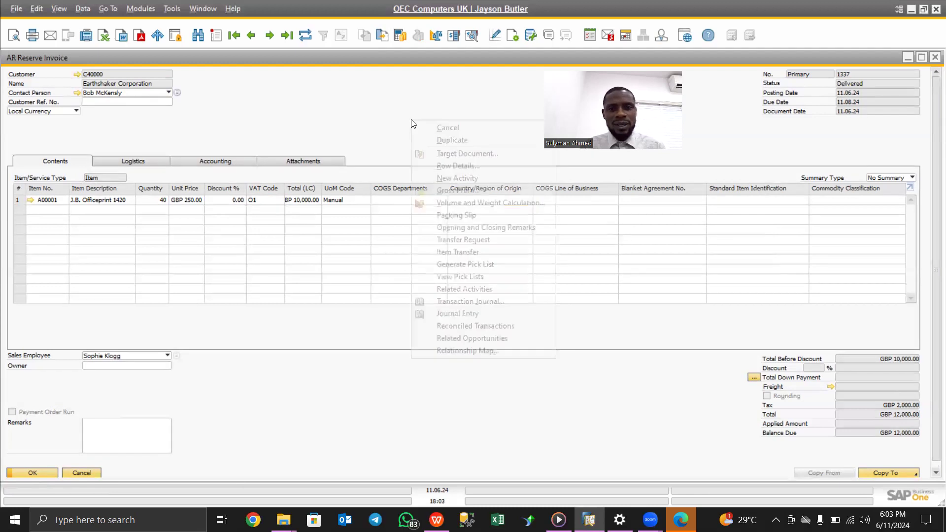
pyautogui.click(463, 350)
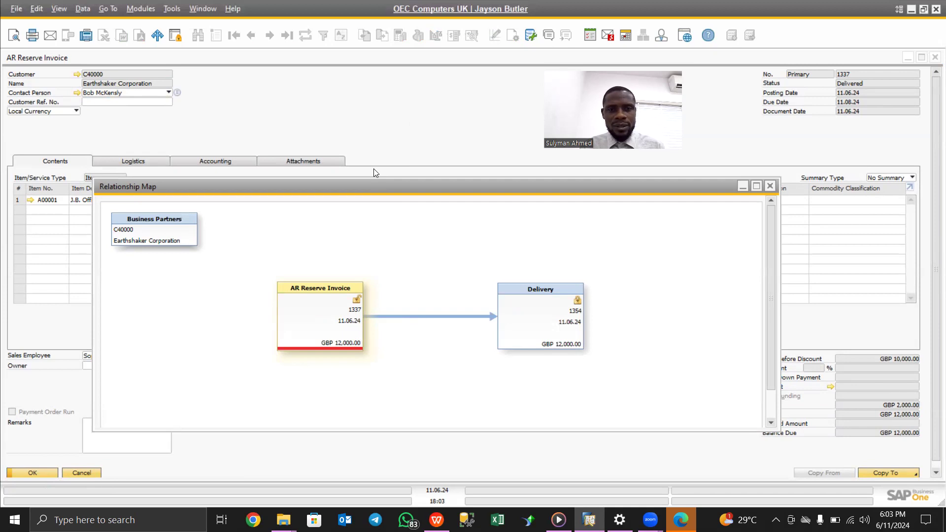
pyautogui.click(770, 186)
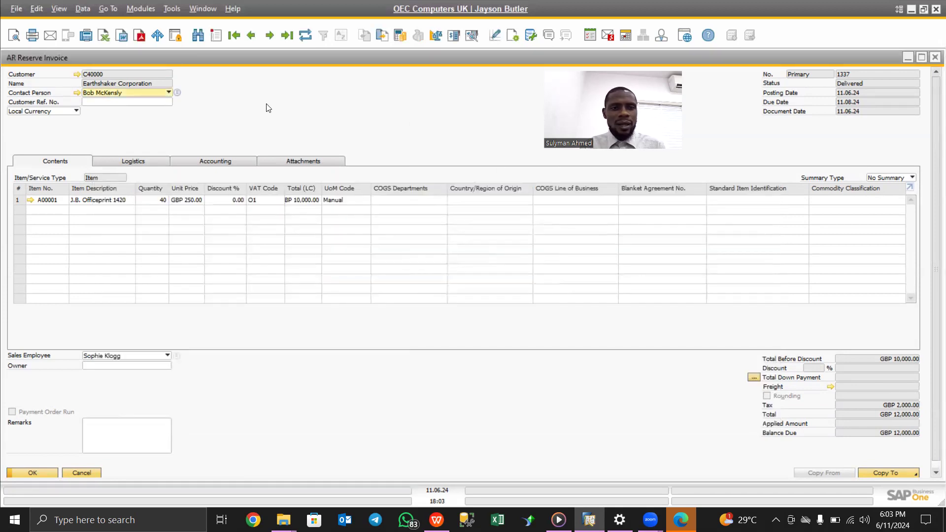